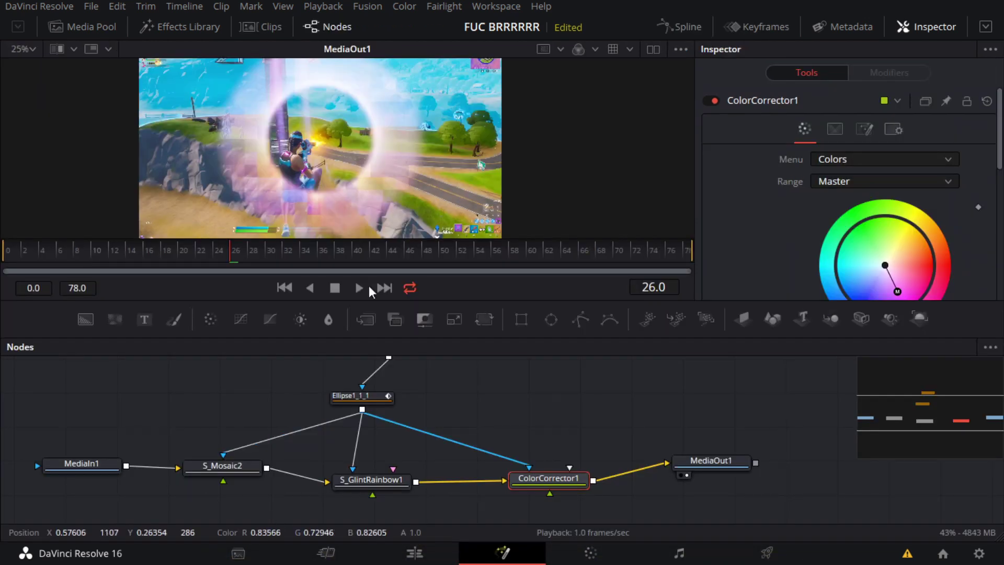
Select the Ellipse2_1_1 mask node and examine its outline over the clip at frame 26
{"action": "left_click_drag", "start_coordinate": [428, 444], "coordinate": [353, 499]}
{"action": "scroll", "coordinate": [368, 138], "scroll_direction": "down", "scroll_amount": 2}
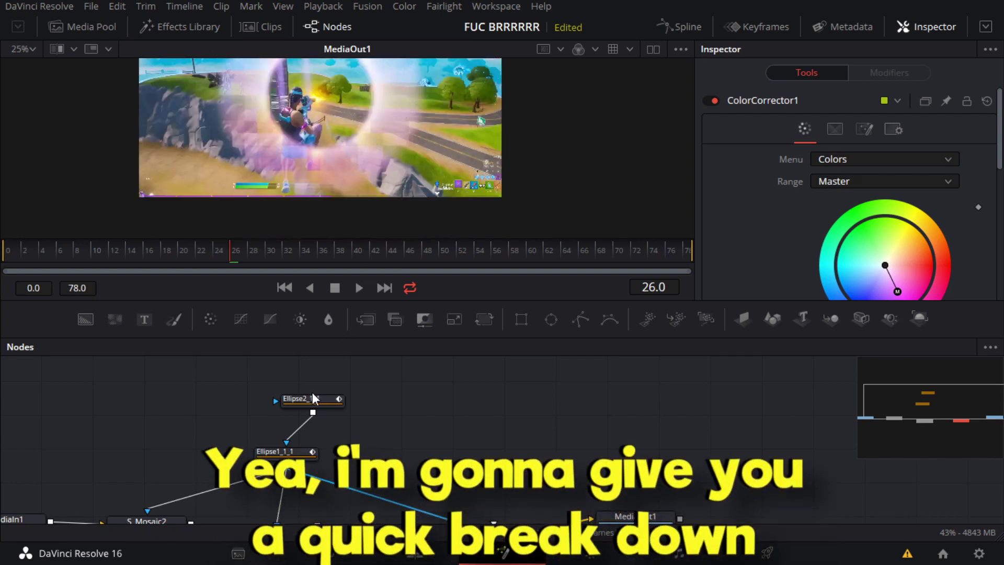
{"action": "left_click_drag", "start_coordinate": [297, 401], "coordinate": [281, 396]}
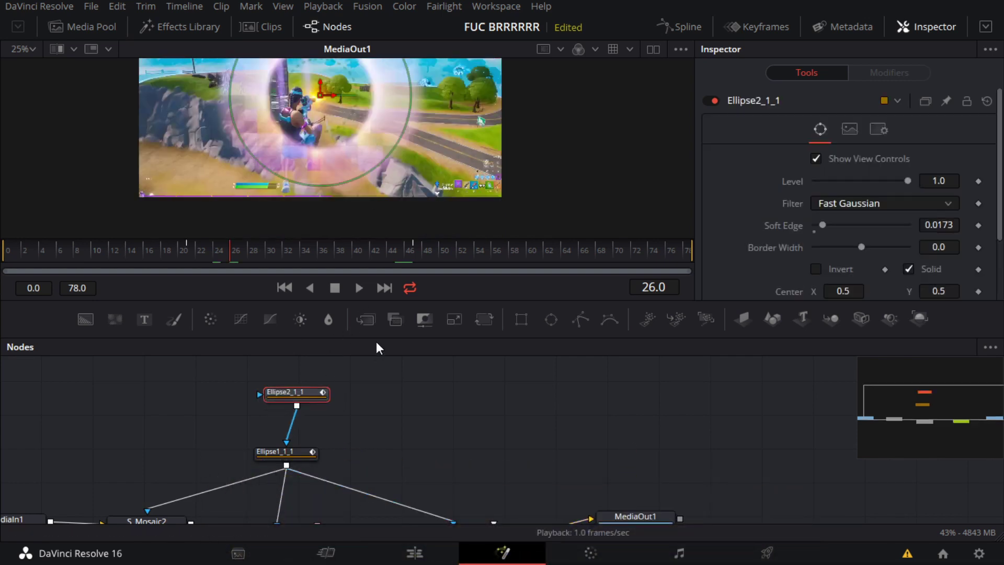
{"action": "left_click_drag", "start_coordinate": [369, 385], "coordinate": [366, 526]}
{"action": "scroll", "coordinate": [325, 206], "scroll_direction": "up", "scroll_amount": 4}
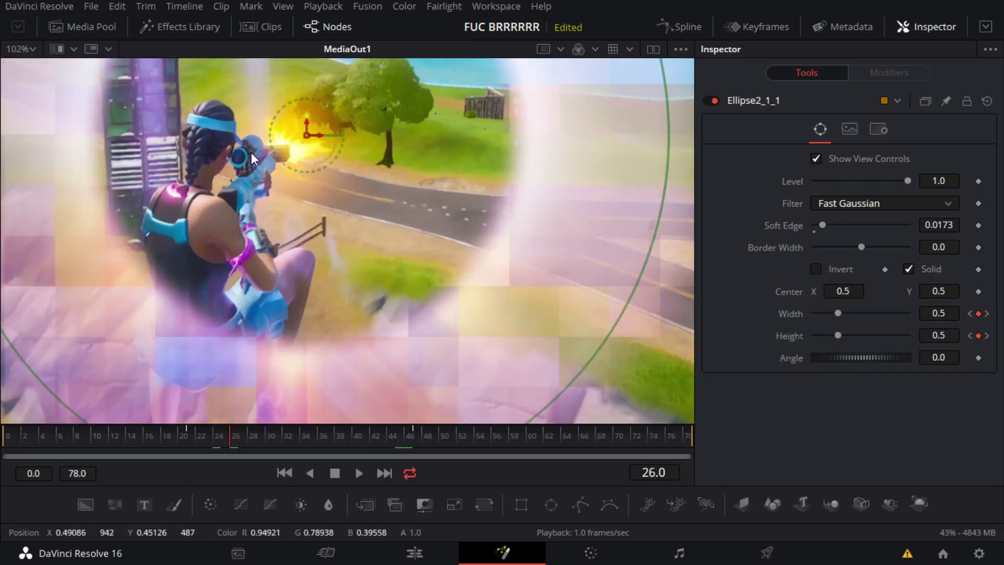
{"action": "scroll", "coordinate": [262, 168], "scroll_direction": "down", "scroll_amount": 5}
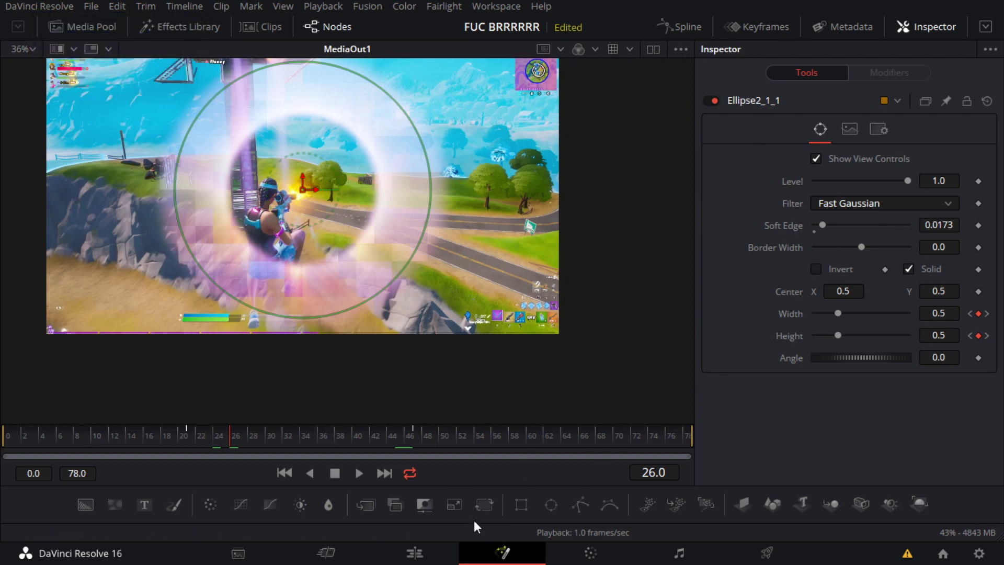
{"action": "left_click_drag", "start_coordinate": [476, 510], "coordinate": [477, 356]}
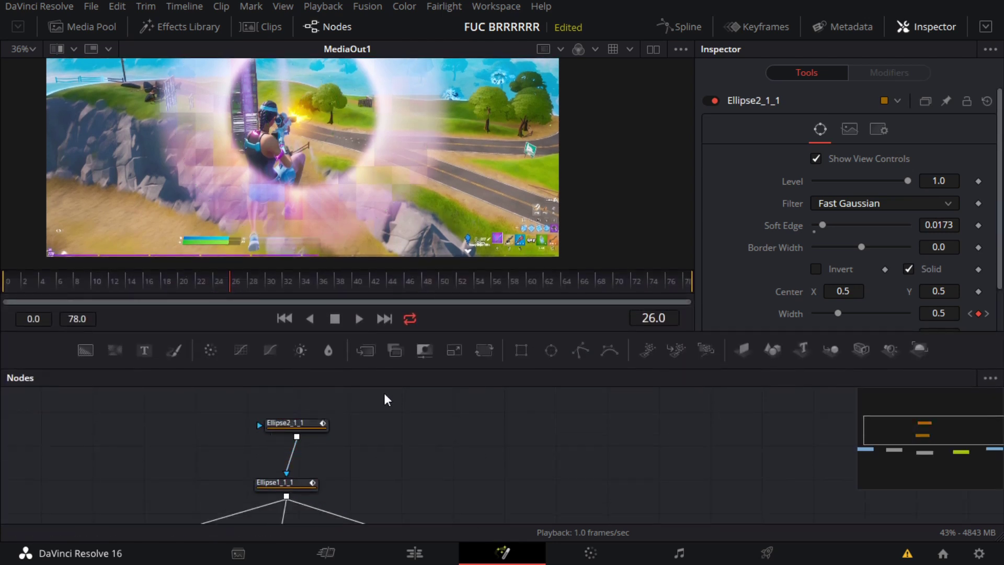
{"action": "left_click_drag", "start_coordinate": [553, 360], "coordinate": [518, 424]}
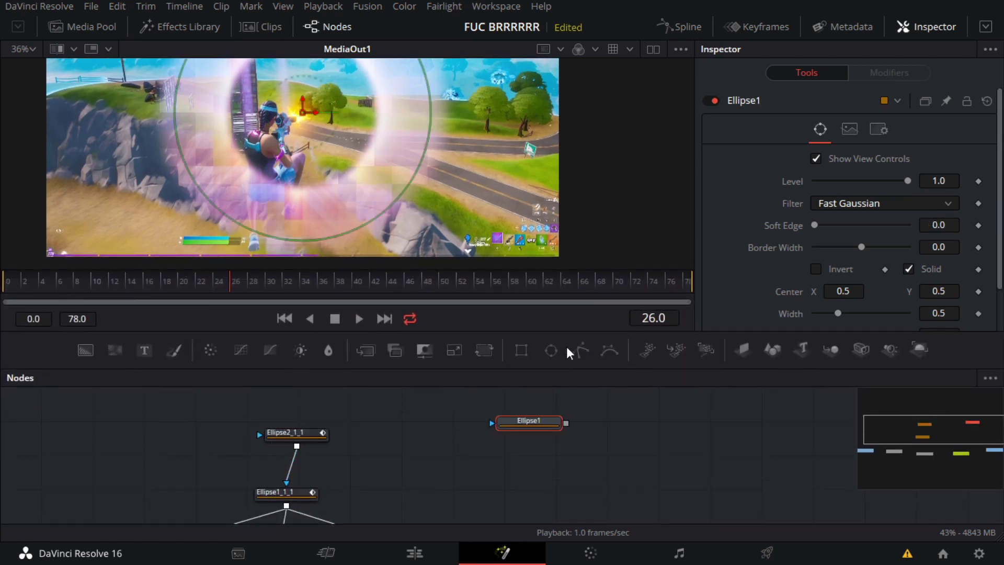
{"action": "key", "text": "Delete"}
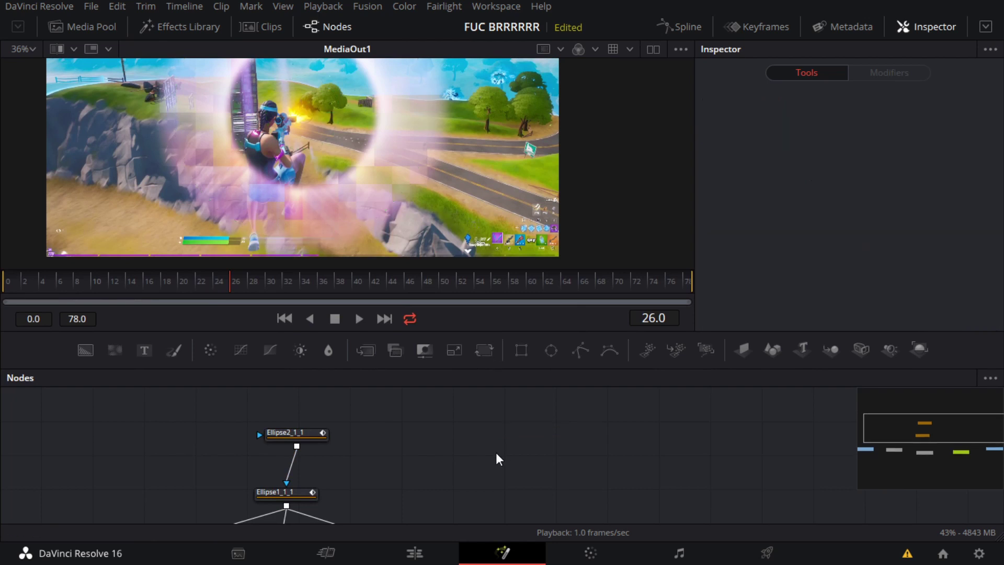
{"action": "key", "text": "shift+space"}
{"action": "key", "text": "BackSpace"}
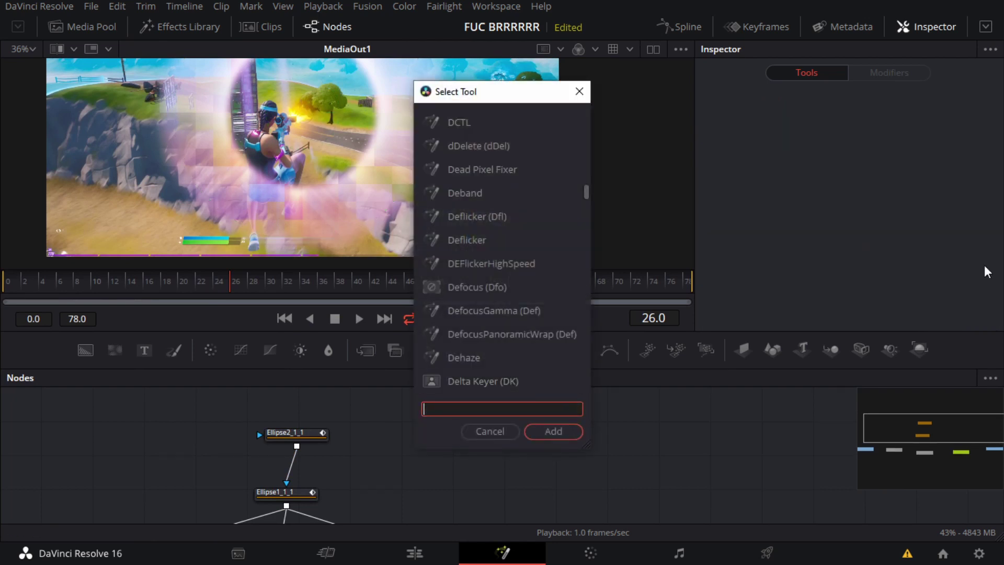
{"action": "type", "text": "Elli"}
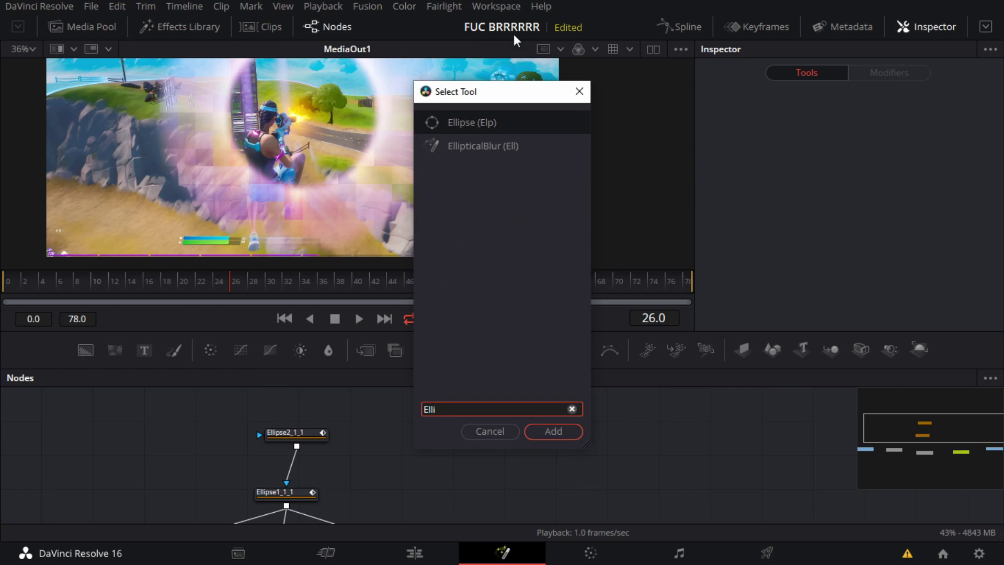
{"action": "left_click", "coordinate": [579, 91]}
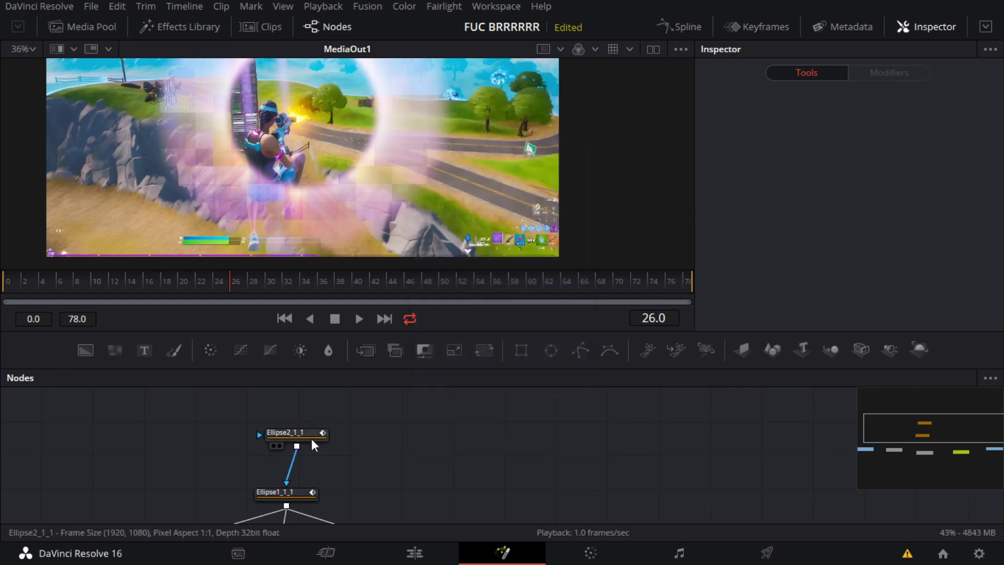
Select the Ellipse2_1_1 node and go back to frame 21 to inspect its Width and Height keyframes
{"action": "left_click_drag", "start_coordinate": [293, 433], "coordinate": [273, 433]}
{"action": "scroll", "coordinate": [954, 296], "scroll_direction": "down", "scroll_amount": 2}
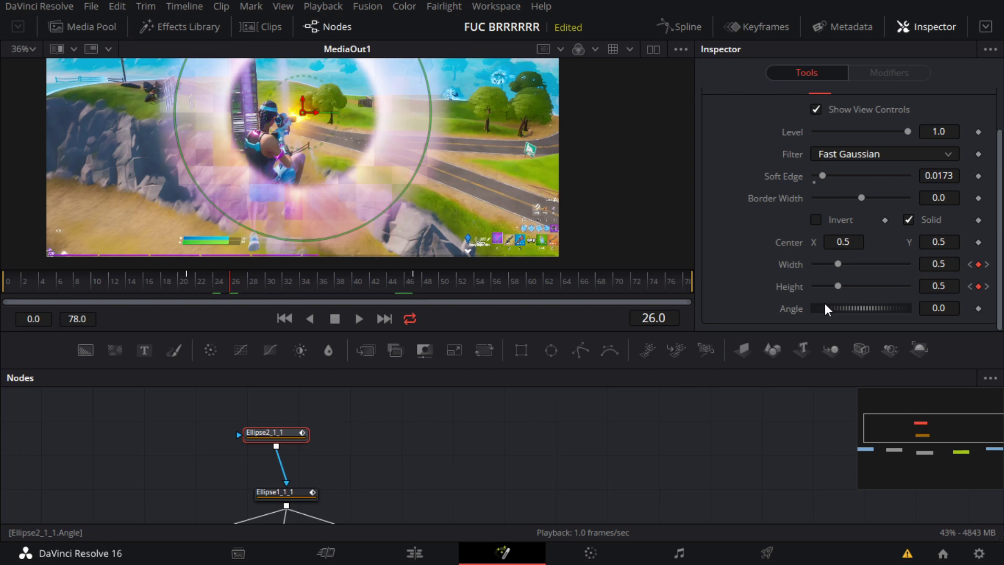
{"action": "key", "text": "Left"}
{"action": "key", "text": "Left"}
{"action": "key", "text": "Left"}
{"action": "key", "text": "Left"}
{"action": "key", "text": "Left"}
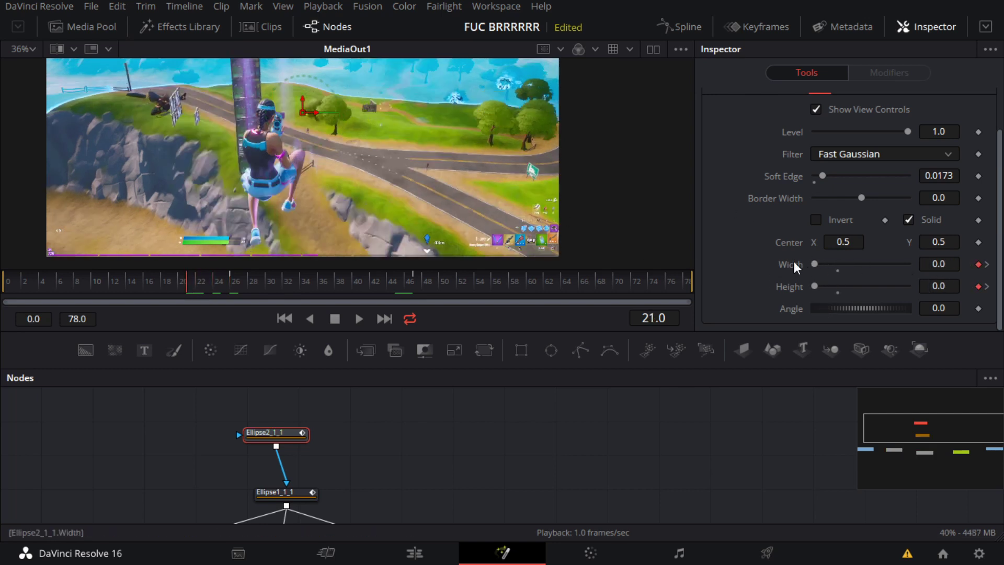
Try a Width of 1.197 and a Height of 1.496 on Ellipse2_1_1 at frame 21, and return both to 0
{"action": "left_click_drag", "start_coordinate": [817, 262], "coordinate": [872, 277]}
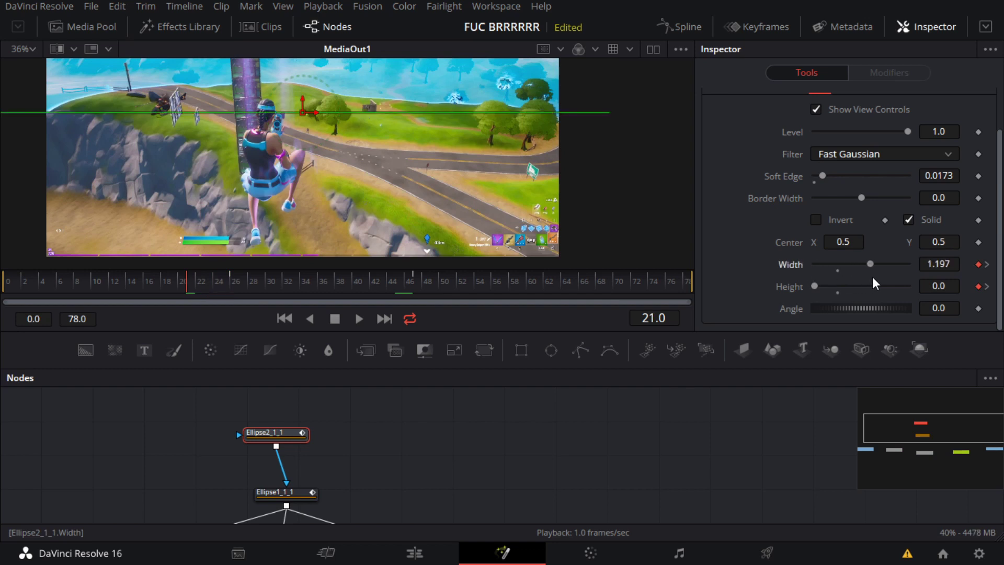
{"action": "left_click_drag", "start_coordinate": [815, 287], "coordinate": [883, 287]}
{"action": "scroll", "coordinate": [241, 149], "scroll_direction": "down", "scroll_amount": 3}
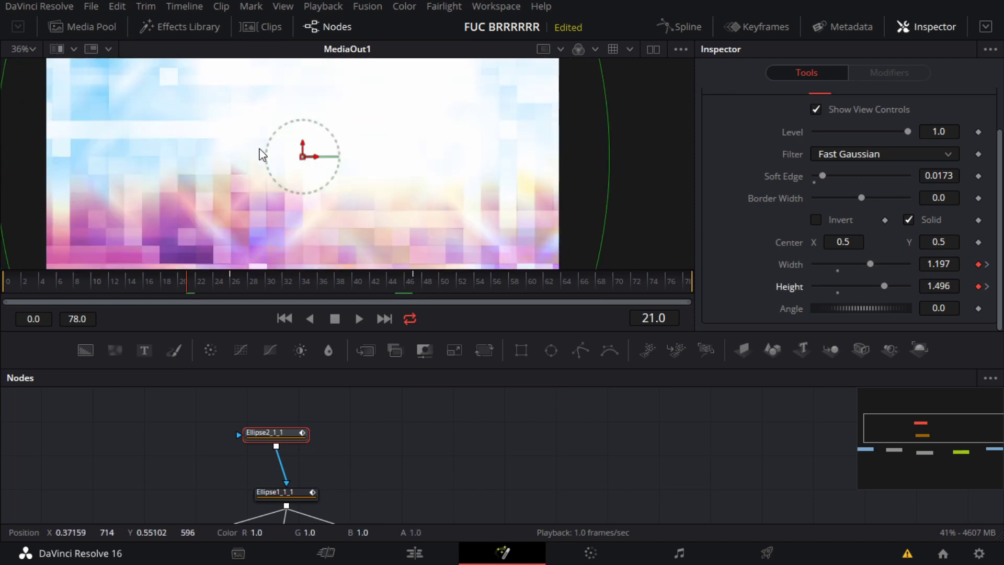
{"action": "scroll", "coordinate": [345, 161], "scroll_direction": "down", "scroll_amount": 3}
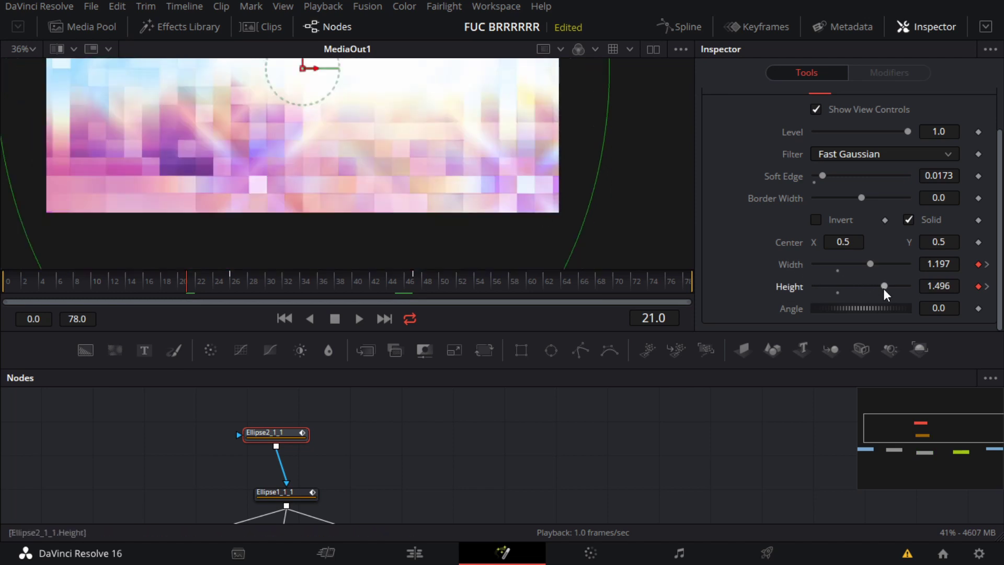
{"action": "left_click_drag", "start_coordinate": [883, 288], "coordinate": [778, 283]}
{"action": "left_click_drag", "start_coordinate": [877, 272], "coordinate": [858, 265]}
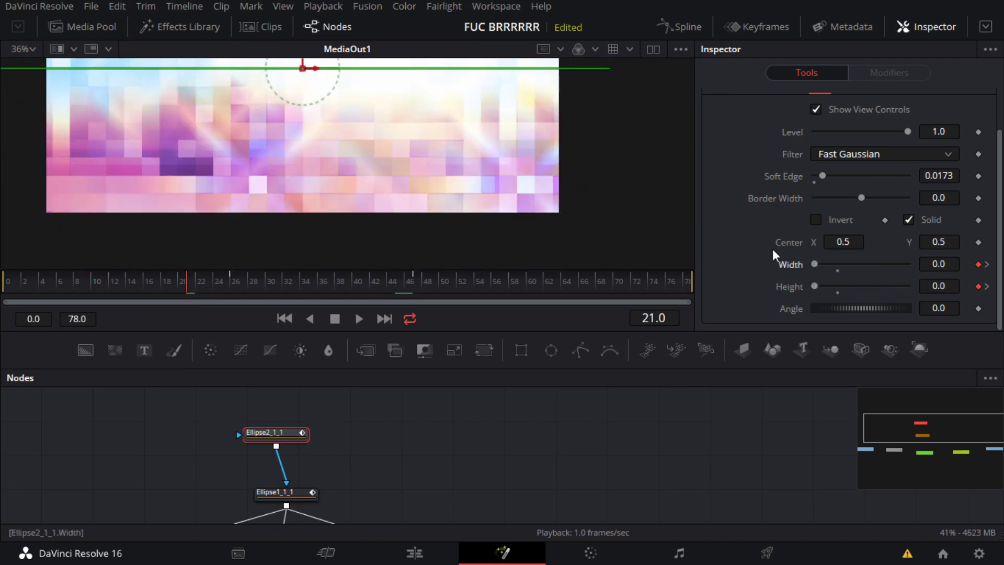
{"action": "scroll", "coordinate": [343, 154], "scroll_direction": "up", "scroll_amount": 3}
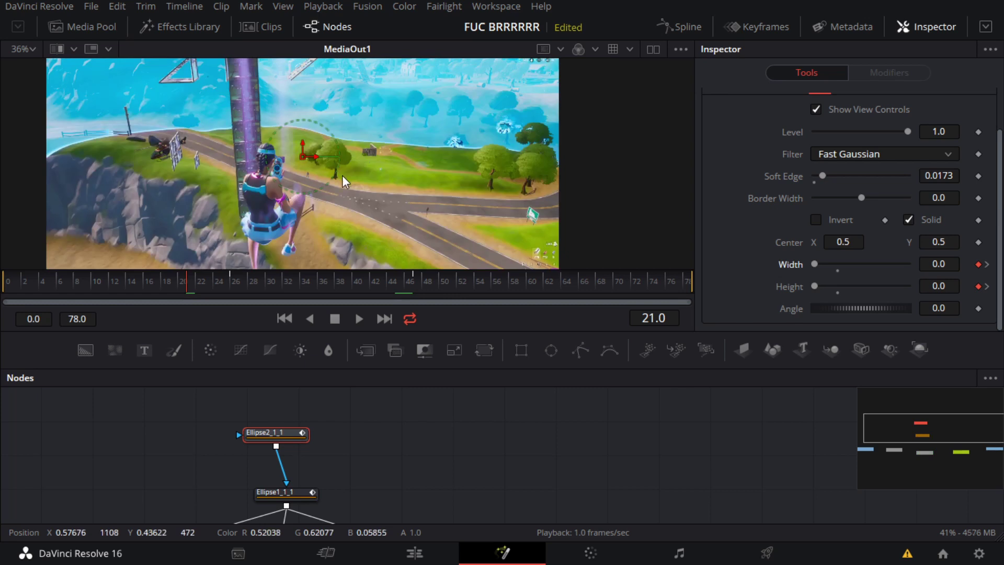
Inspect the Width and Height keyframes of Ellipse2_1_1 at frames 26 and 47
{"action": "scroll", "coordinate": [287, 403], "scroll_direction": "down", "scroll_amount": 1}
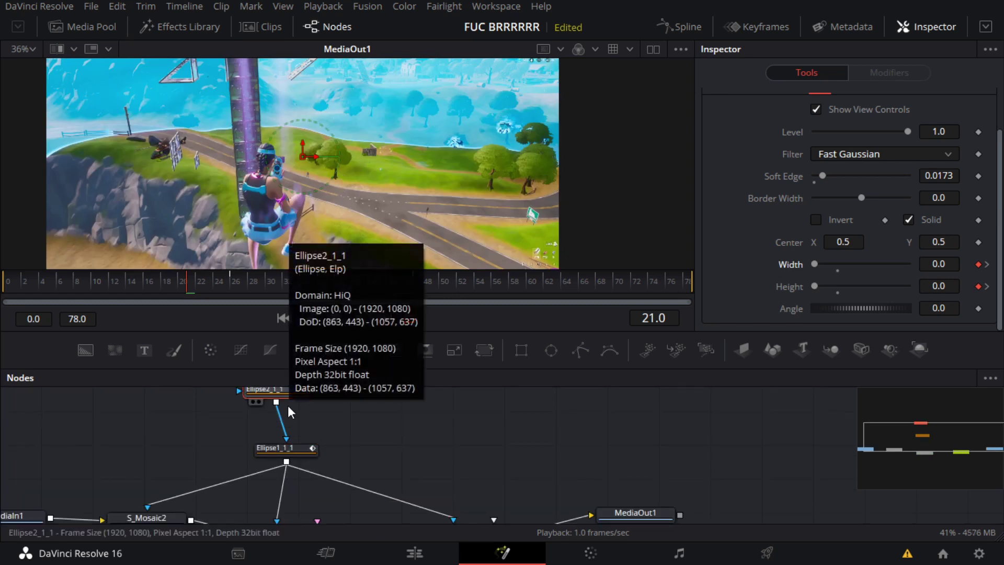
{"action": "left_click", "coordinate": [236, 281]}
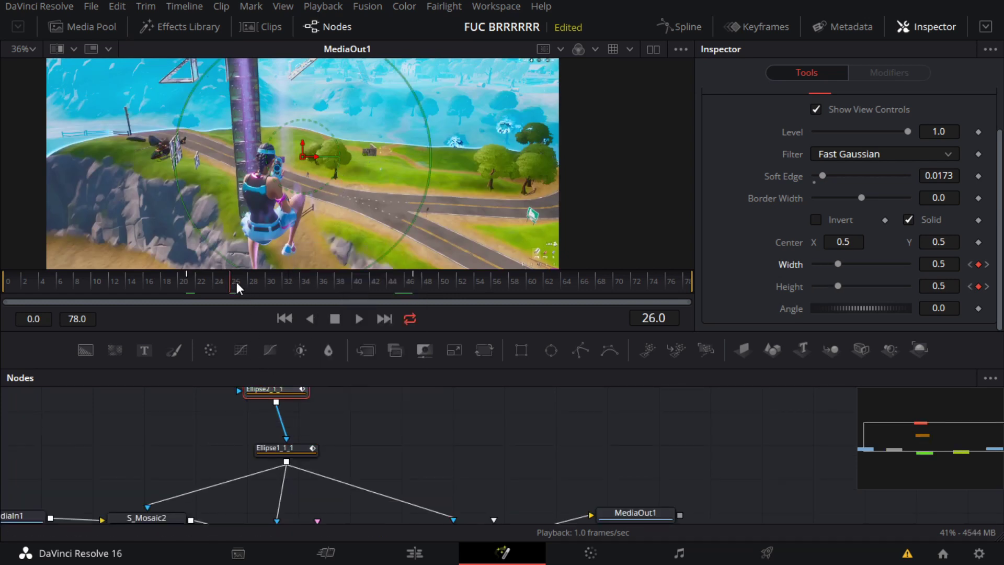
{"action": "key", "text": "Right"}
{"action": "key", "text": "Right"}
{"action": "key", "text": "Right"}
{"action": "key", "text": "Right"}
{"action": "key", "text": "Right"}
{"action": "key", "text": "Right"}
{"action": "key", "text": "Right"}
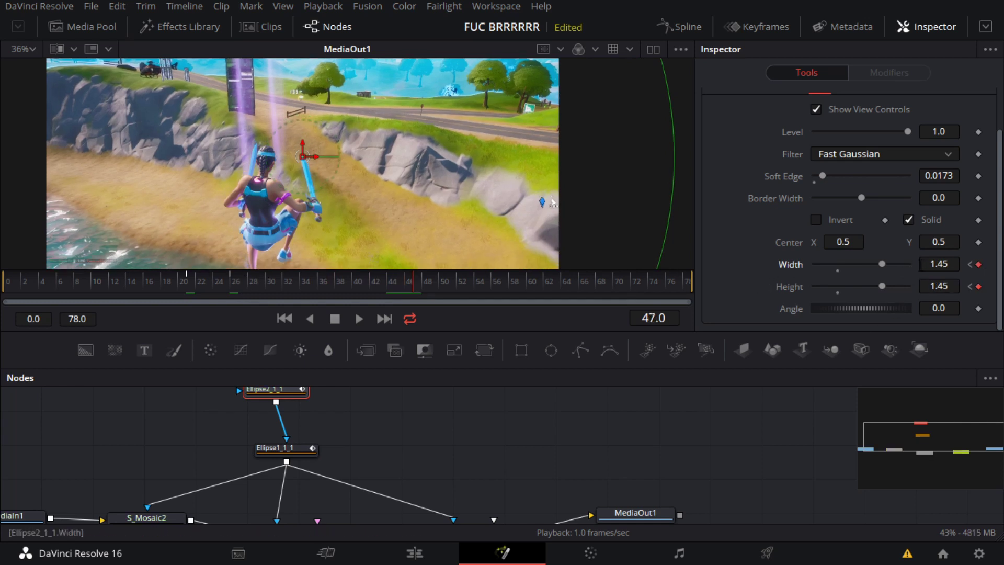
Preview the Ellipse2_1_1 mask alone in the viewer at frame 47, and return the viewer to MediaOut1
{"action": "scroll", "coordinate": [339, 186], "scroll_direction": "down", "scroll_amount": 3}
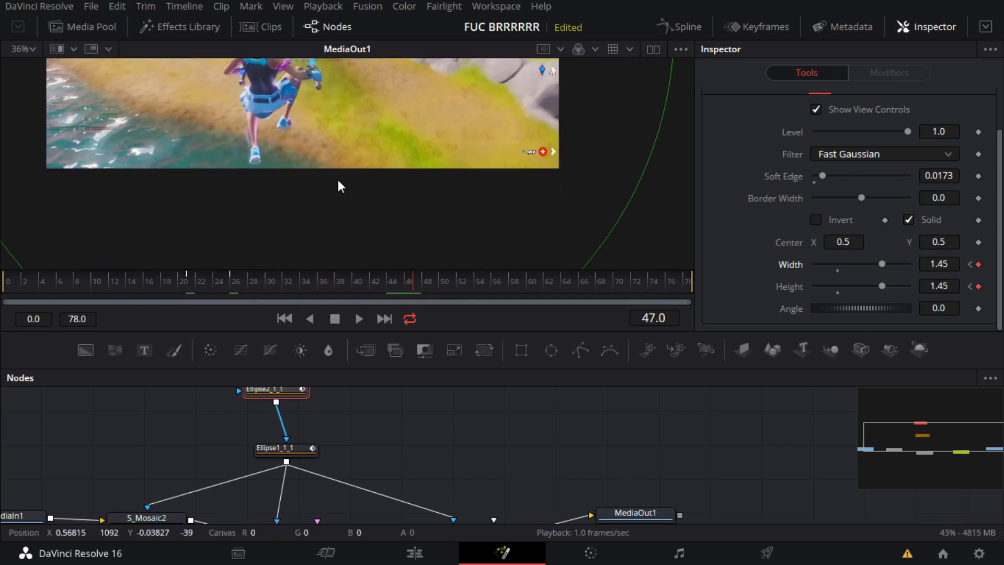
{"action": "scroll", "coordinate": [337, 188], "scroll_direction": "up", "scroll_amount": 3}
{"action": "scroll", "coordinate": [330, 193], "scroll_direction": "down", "scroll_amount": 5}
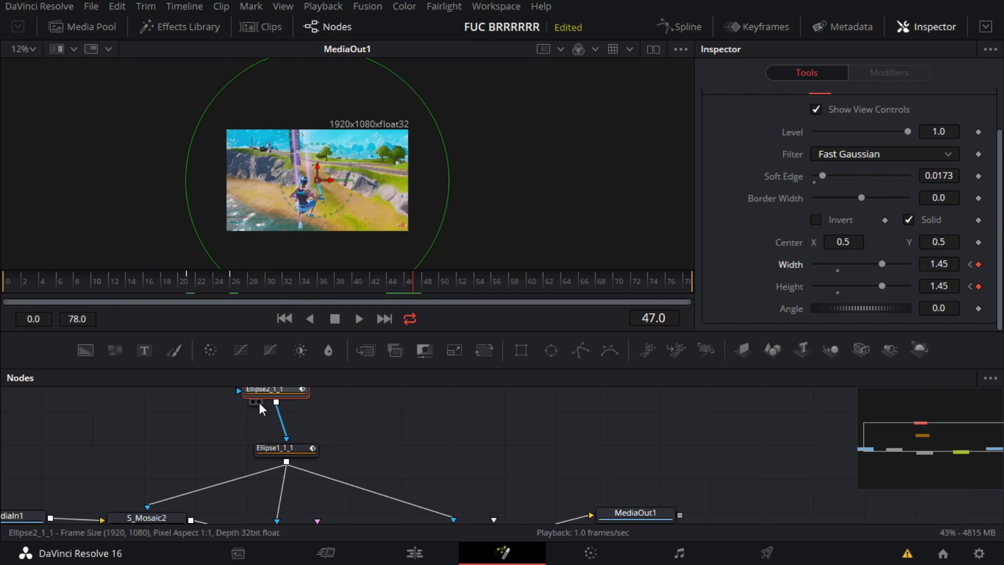
{"action": "left_click", "coordinate": [252, 402]}
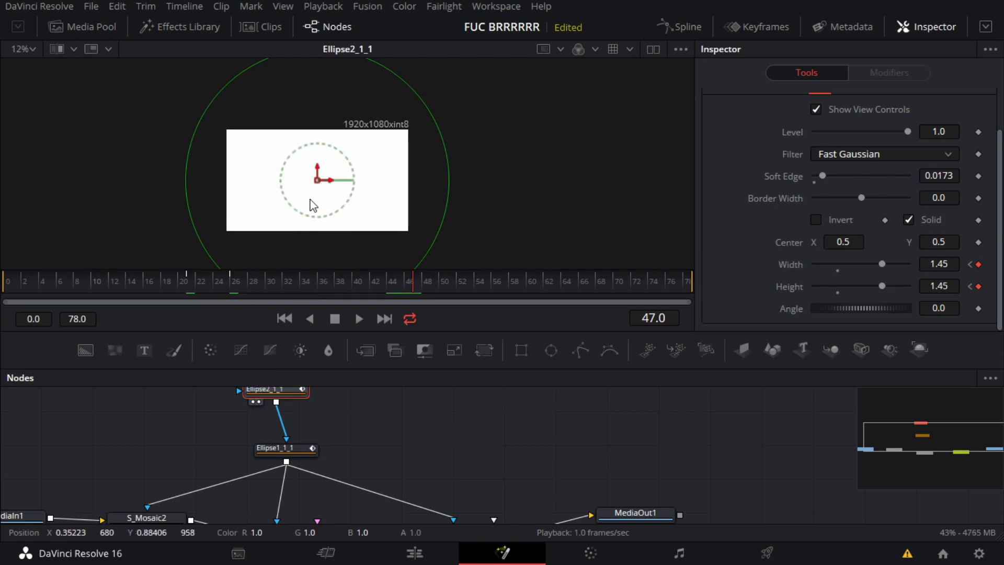
{"action": "scroll", "coordinate": [523, 455], "scroll_direction": "down", "scroll_amount": 3}
{"action": "left_click", "coordinate": [609, 439]}
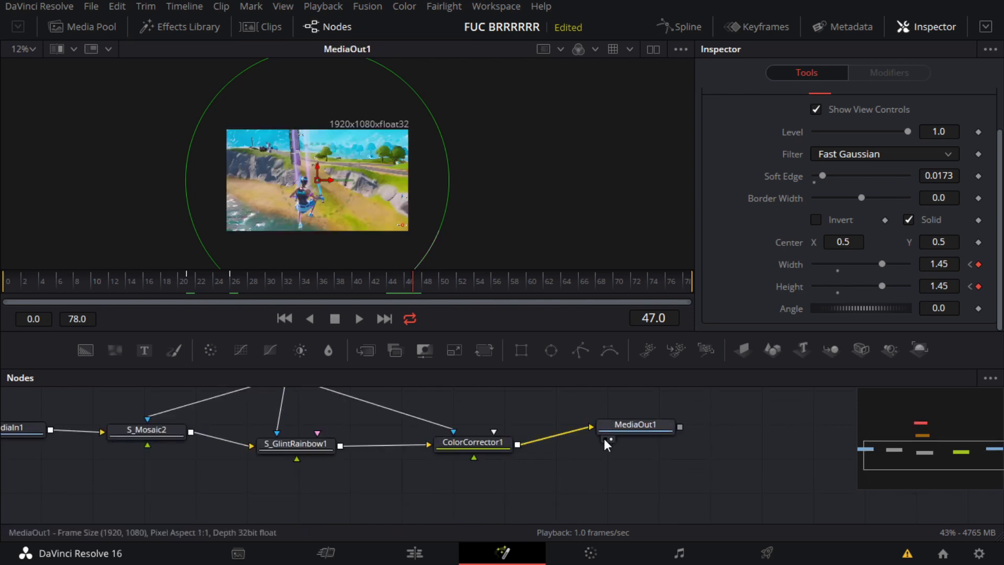
Show the Ellipse1_1_1 mask in the viewer and examine its Paint Mode and size settings at frame 47
{"action": "scroll", "coordinate": [324, 461], "scroll_direction": "up", "scroll_amount": 3}
{"action": "left_click", "coordinate": [314, 445]}
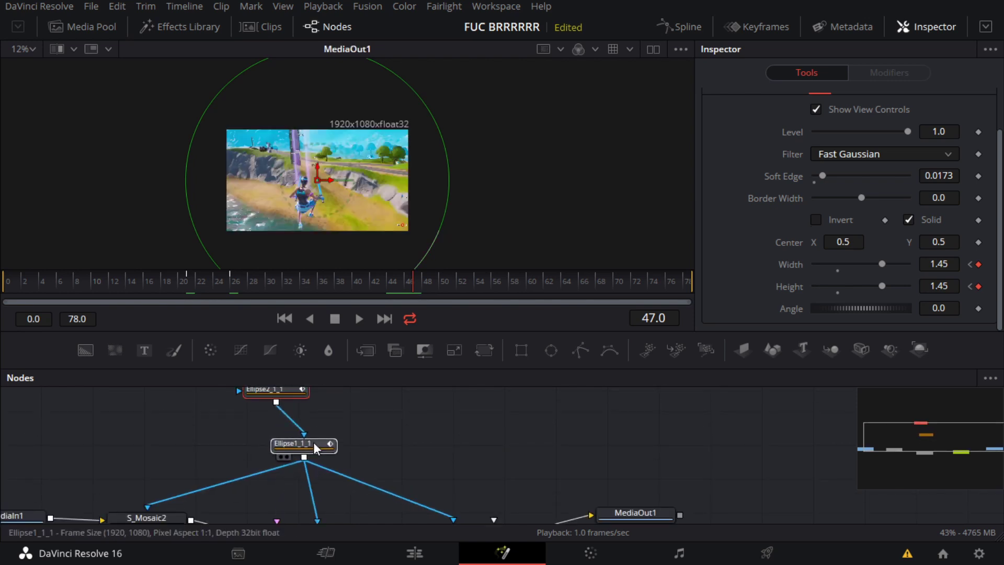
{"action": "left_click", "coordinate": [315, 448]}
{"action": "left_click", "coordinate": [287, 457]}
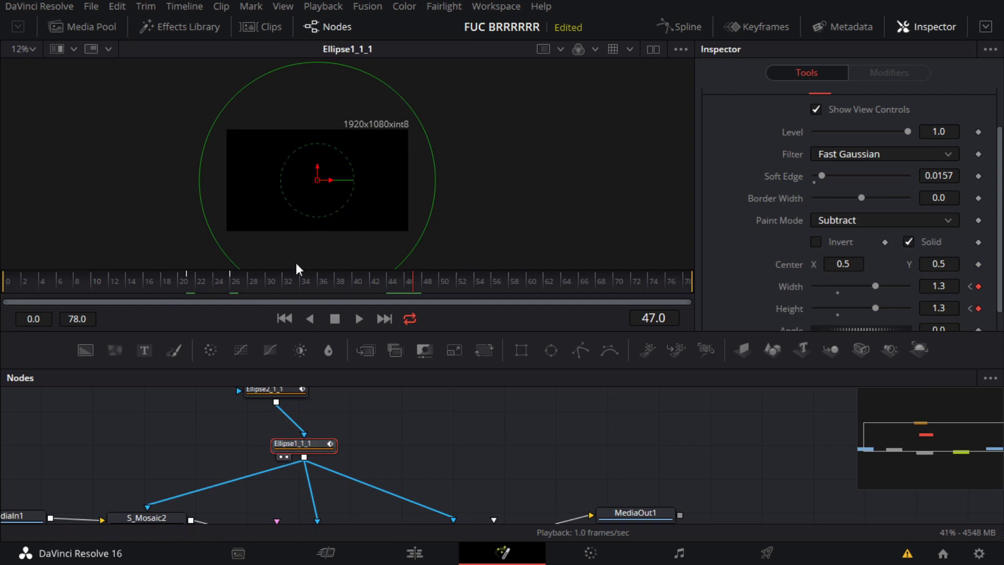
{"action": "left_click_drag", "start_coordinate": [582, 502], "coordinate": [537, 457]}
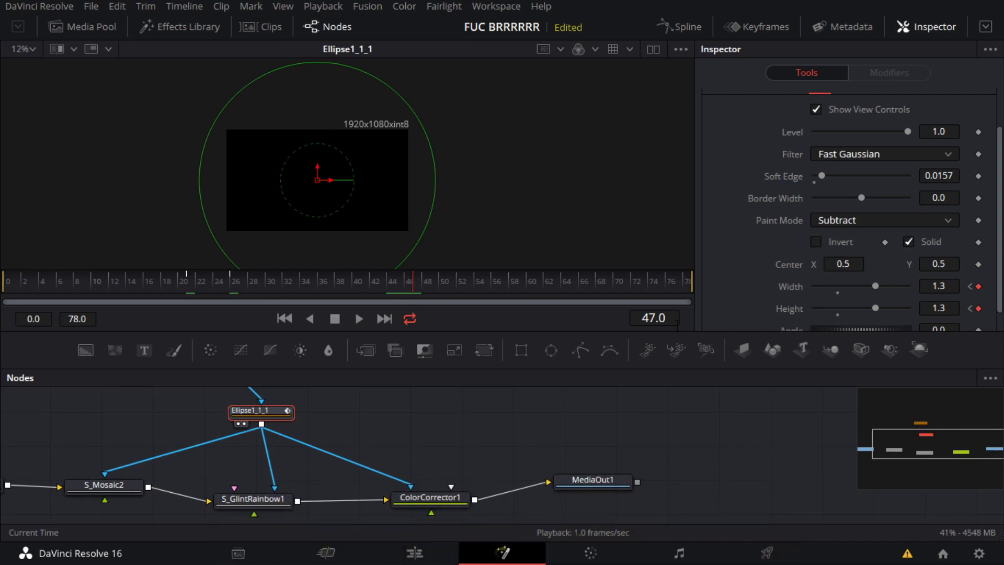
{"action": "scroll", "coordinate": [748, 303], "scroll_direction": "down", "scroll_amount": 1}
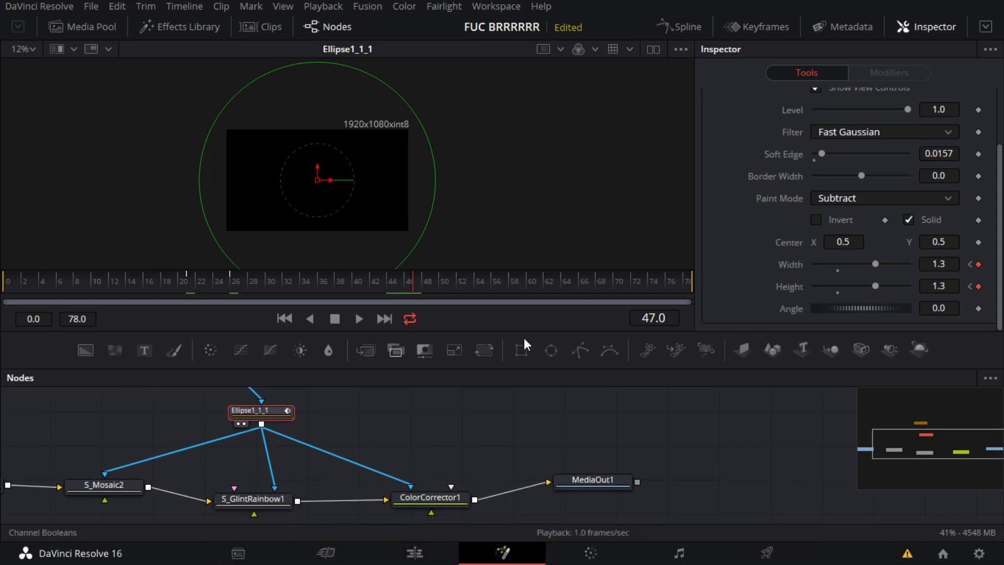
{"action": "scroll", "coordinate": [251, 413], "scroll_direction": "up", "scroll_amount": 2}
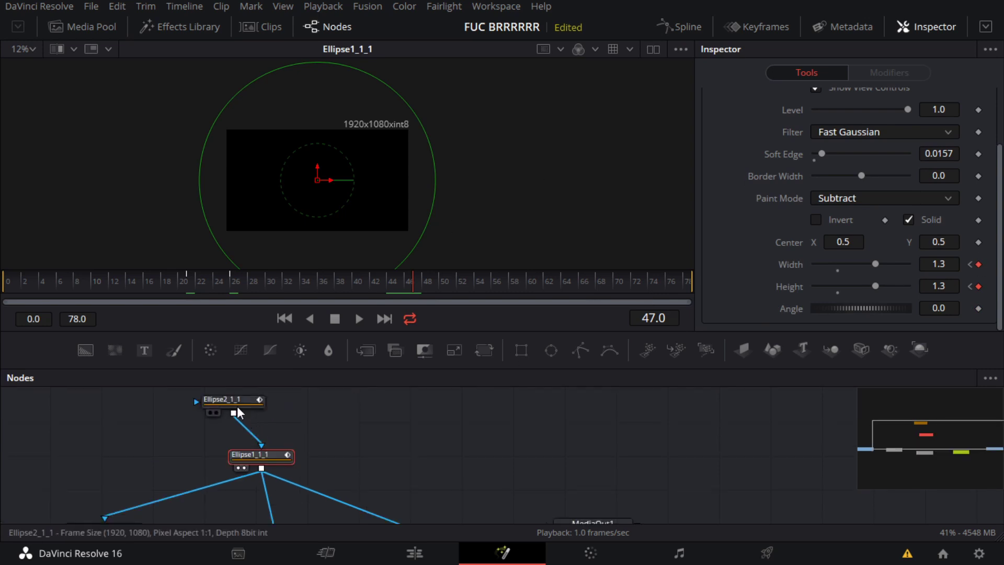
Compare the Width and Height keyframes of the Ellipse2_1_1 and Ellipse1_1_1 masks across frames 47, 26 and 21
{"action": "left_click", "coordinate": [235, 407]}
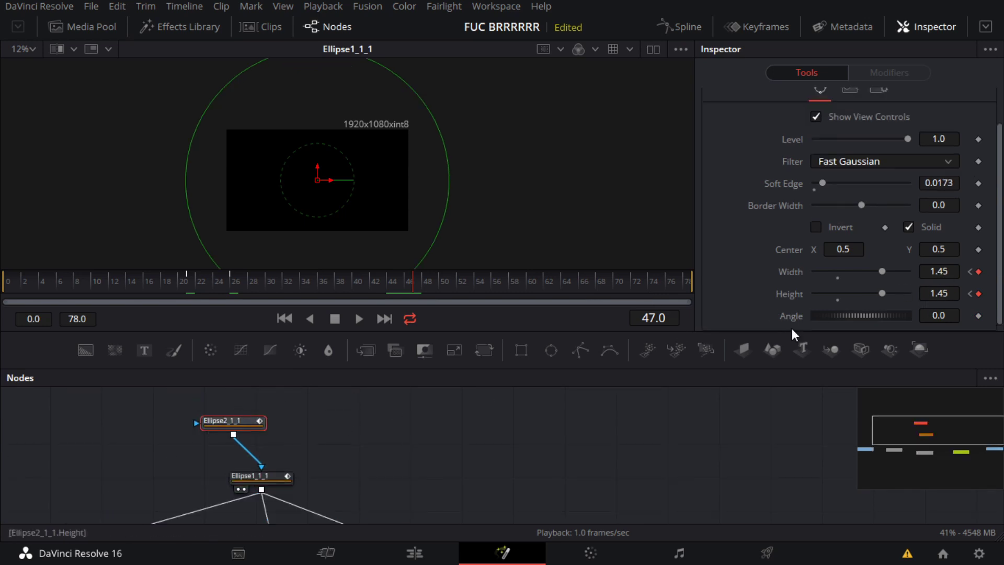
{"action": "left_click", "coordinate": [265, 477]}
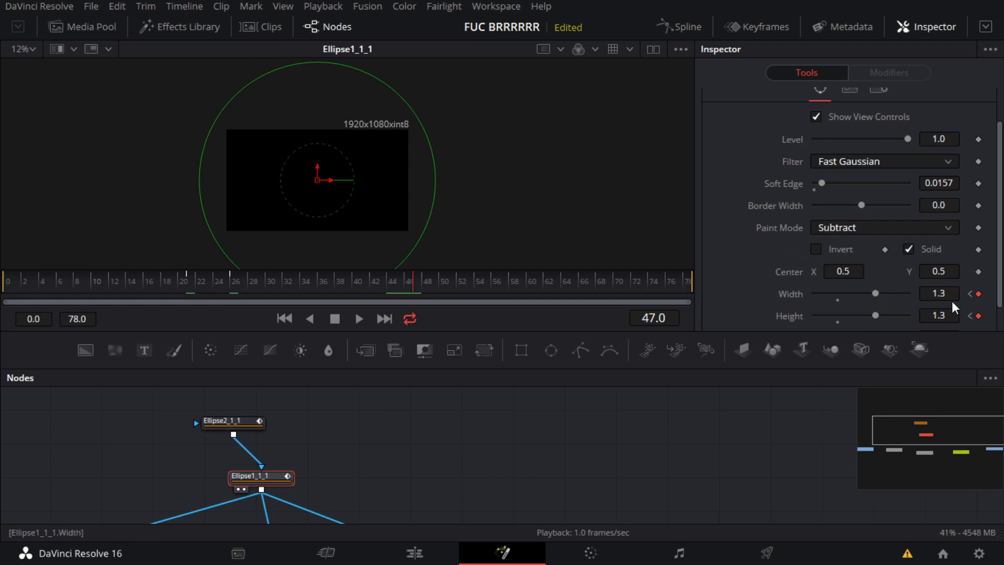
{"action": "left_click", "coordinate": [970, 294]}
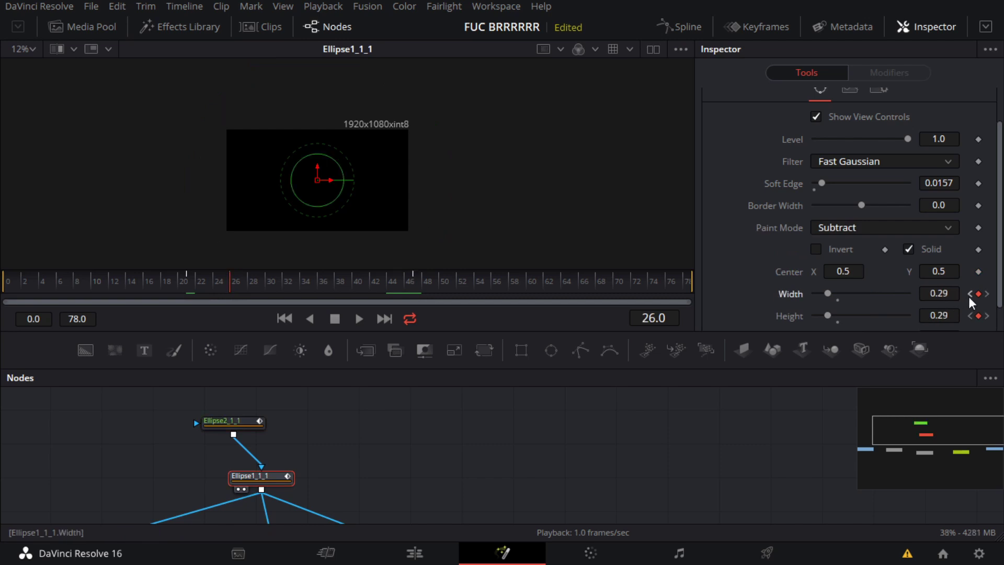
{"action": "left_click", "coordinate": [226, 423]}
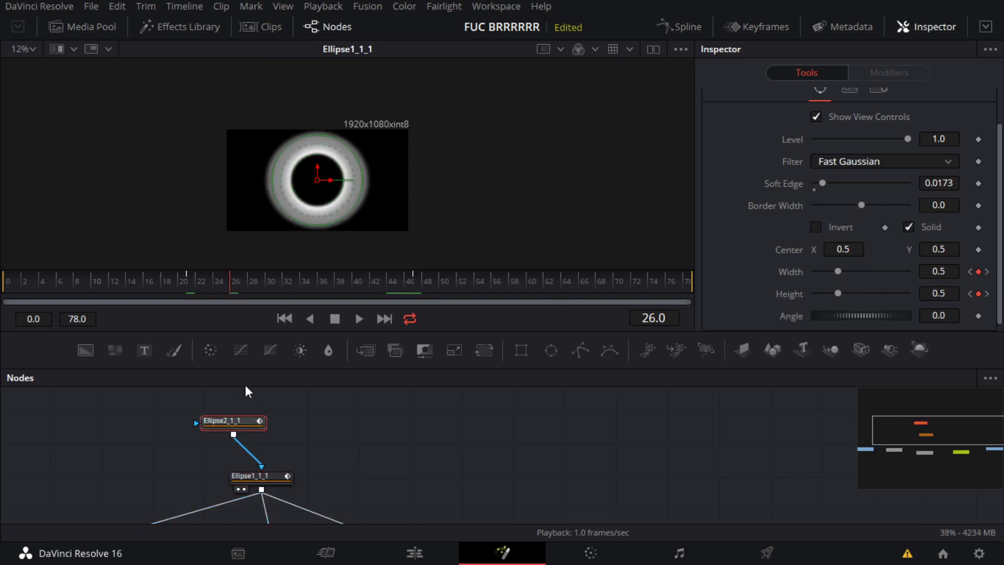
{"action": "left_click", "coordinate": [257, 476]}
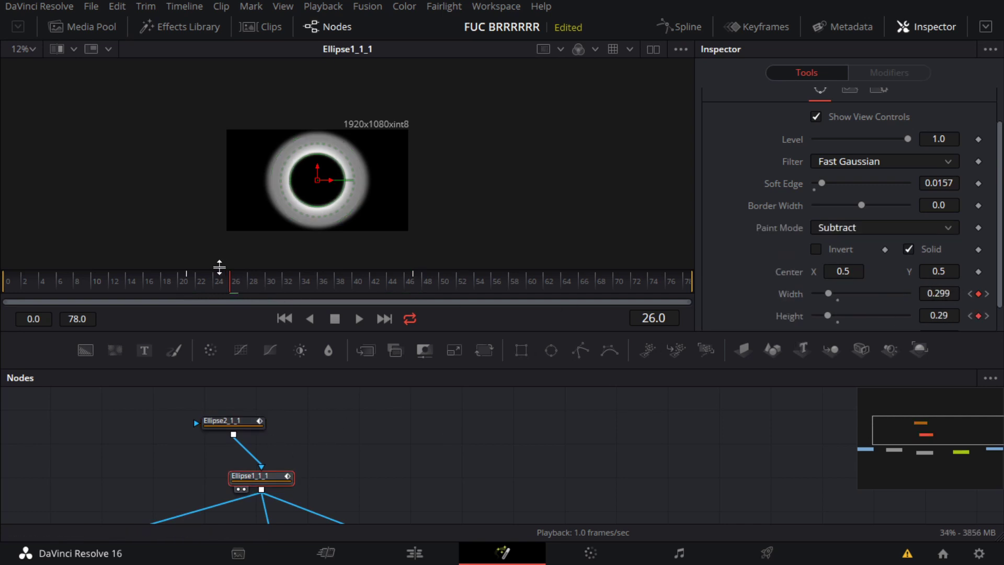
{"action": "left_click", "coordinate": [189, 281]}
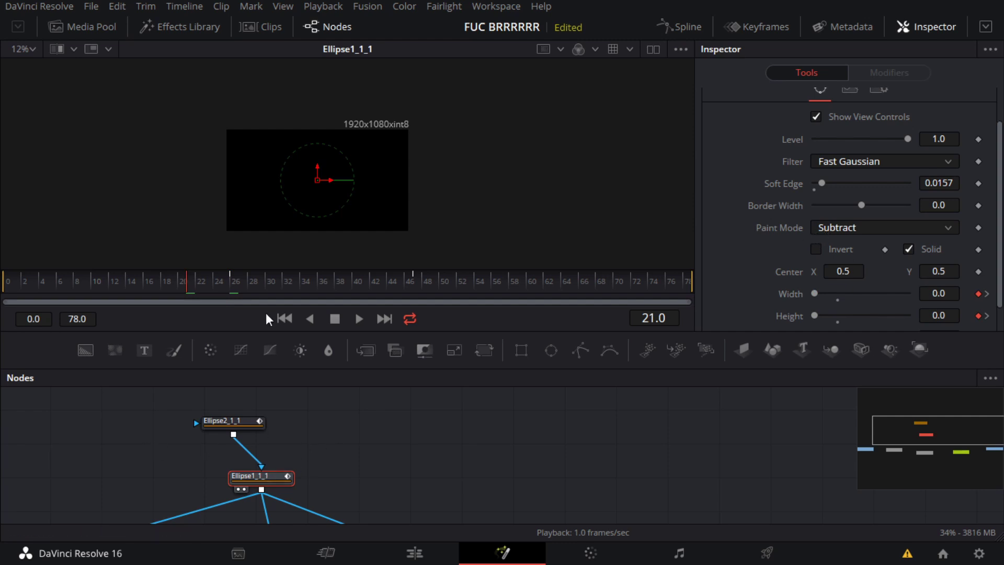
Try the Merge paint mode on Ellipse1_1_1 at frame 26 to compare the mask shape, and set it back to Subtract
{"action": "left_click_drag", "start_coordinate": [250, 285], "coordinate": [237, 293]}
{"action": "left_click", "coordinate": [858, 228]}
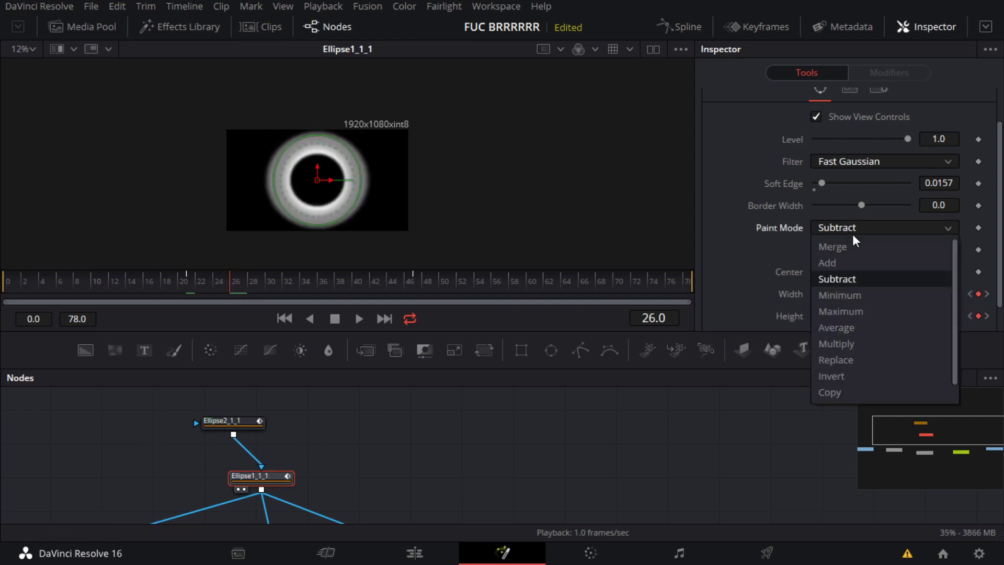
{"action": "left_click", "coordinate": [849, 250]}
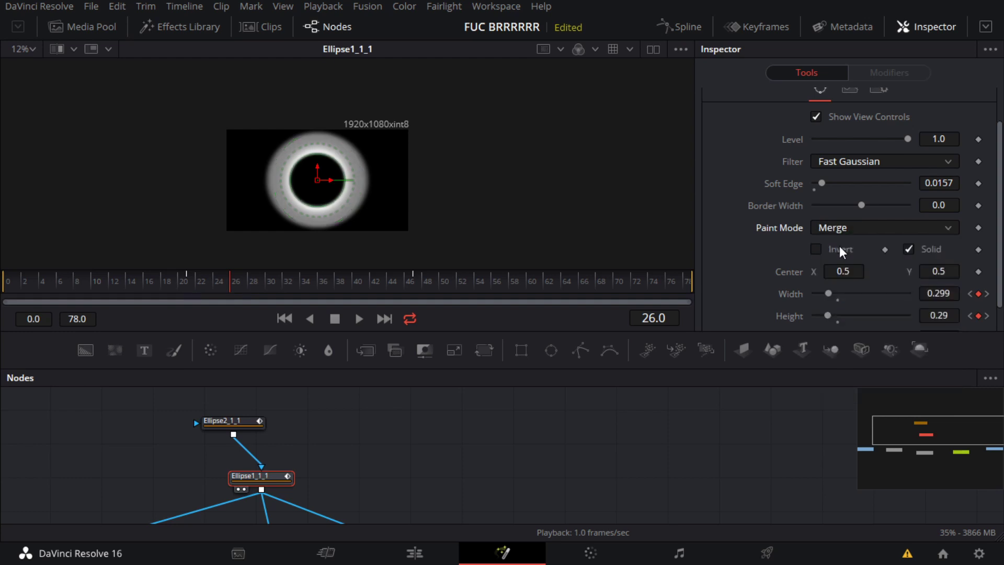
{"action": "scroll", "coordinate": [314, 175], "scroll_direction": "up", "scroll_amount": 3}
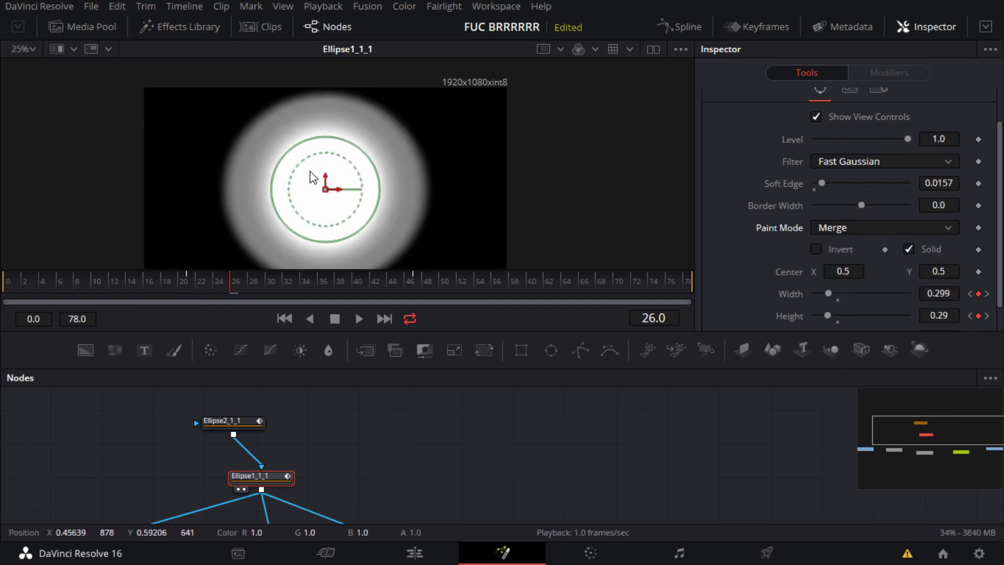
{"action": "scroll", "coordinate": [314, 175], "scroll_direction": "down", "scroll_amount": 4}
{"action": "scroll", "coordinate": [313, 177], "scroll_direction": "up", "scroll_amount": 2}
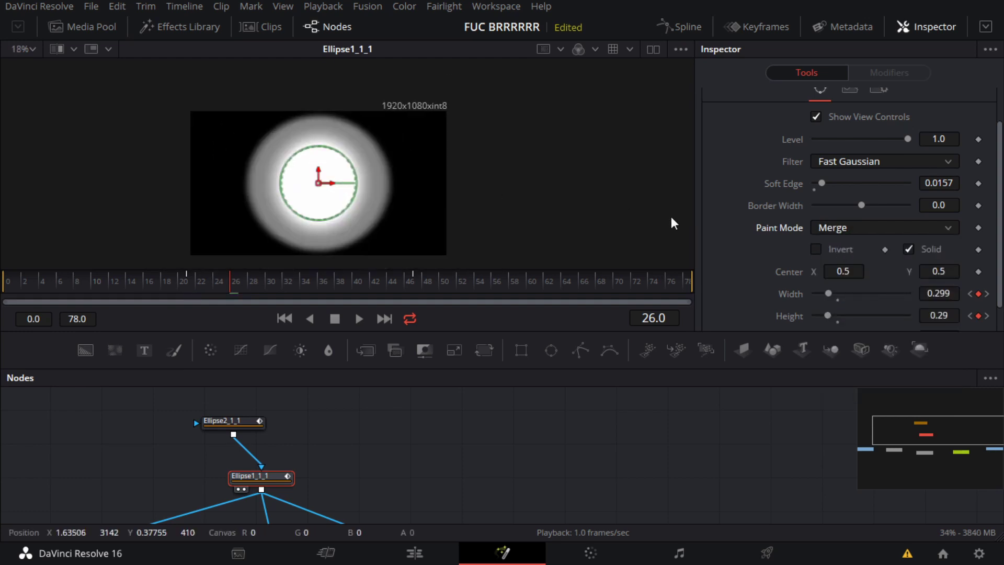
{"action": "left_click", "coordinate": [836, 234]}
{"action": "left_click", "coordinate": [837, 278]}
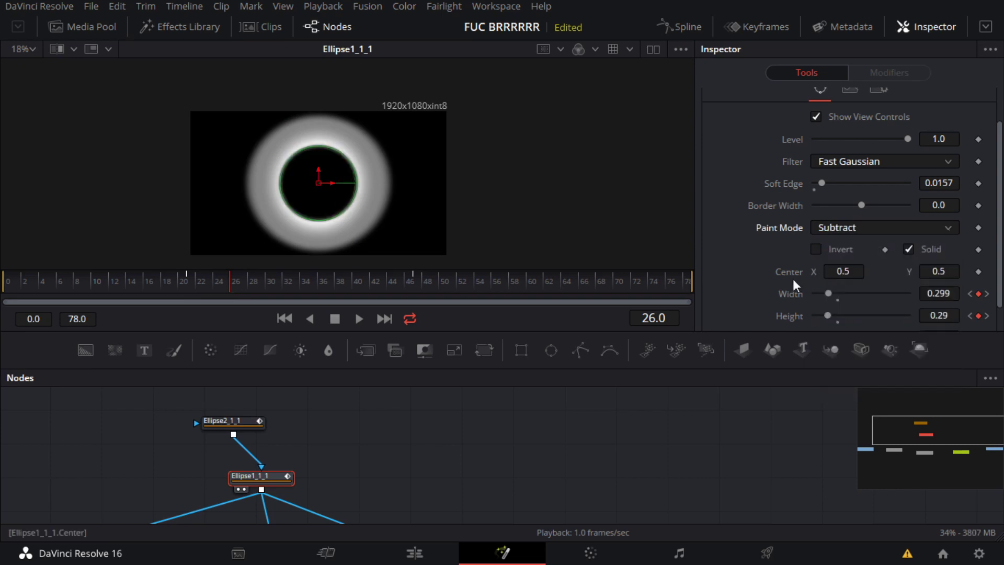
Show the final MediaOut1 image in the viewer at frame 26
{"action": "left_click", "coordinate": [340, 448]}
{"action": "scroll", "coordinate": [320, 467], "scroll_direction": "down", "scroll_amount": 2}
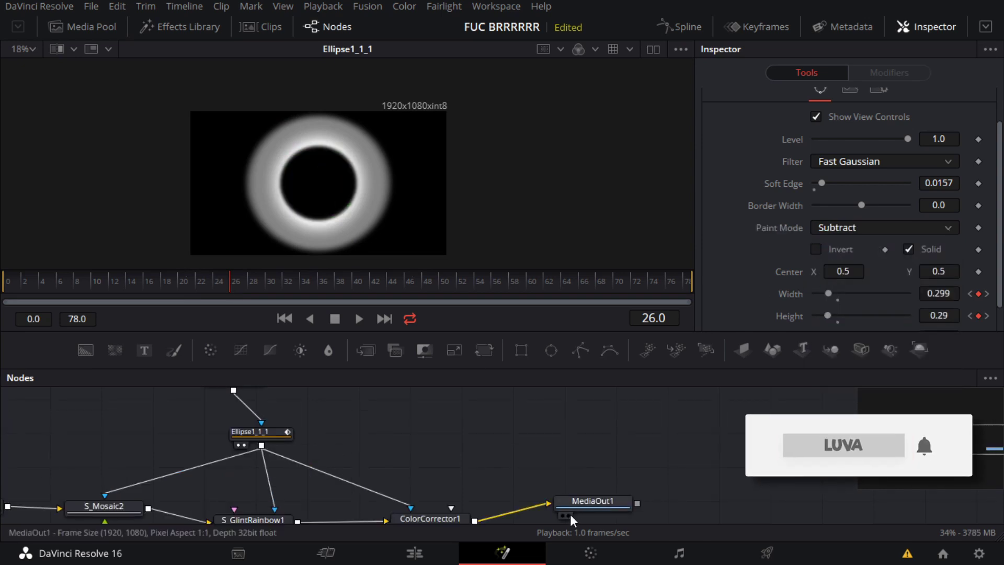
{"action": "left_click", "coordinate": [564, 515]}
{"action": "scroll", "coordinate": [366, 177], "scroll_direction": "up", "scroll_amount": 1}
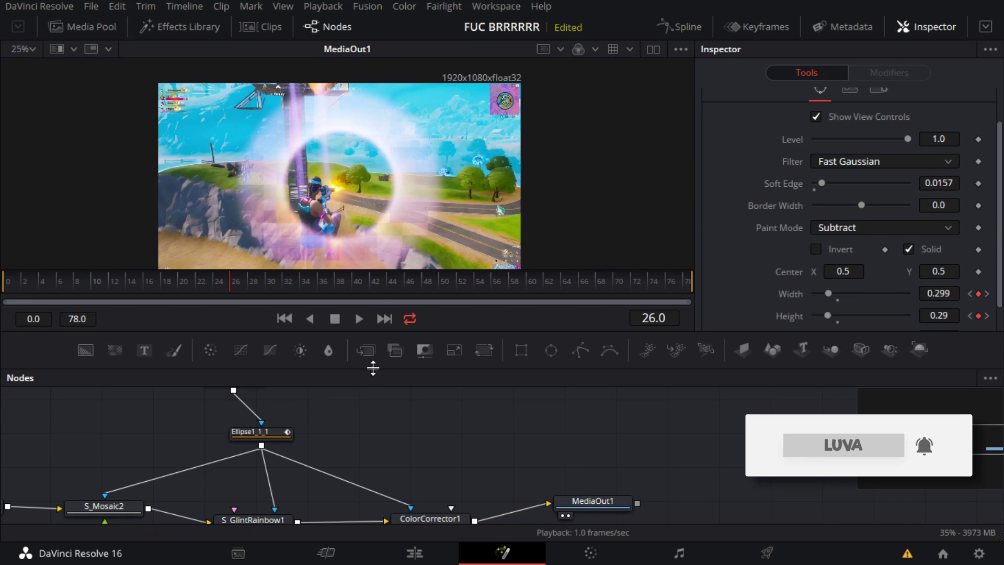
Open the Spline editor, display only the Width curve of Ellipse2_1_1, and enlarge the graph area to show the full curve
{"action": "left_click_drag", "start_coordinate": [378, 369], "coordinate": [378, 63]}
{"action": "left_click", "coordinate": [680, 26]}
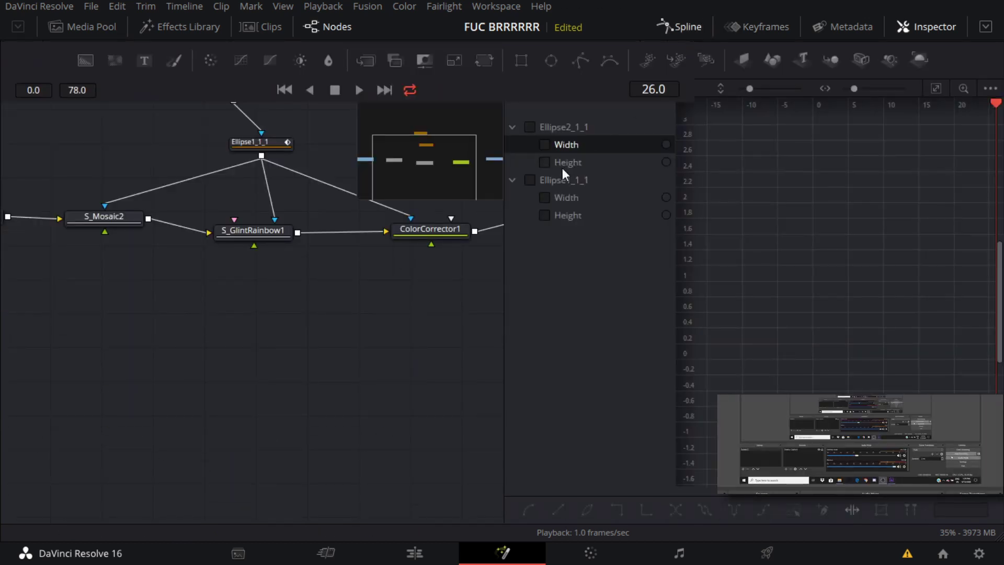
{"action": "left_click", "coordinate": [513, 180]}
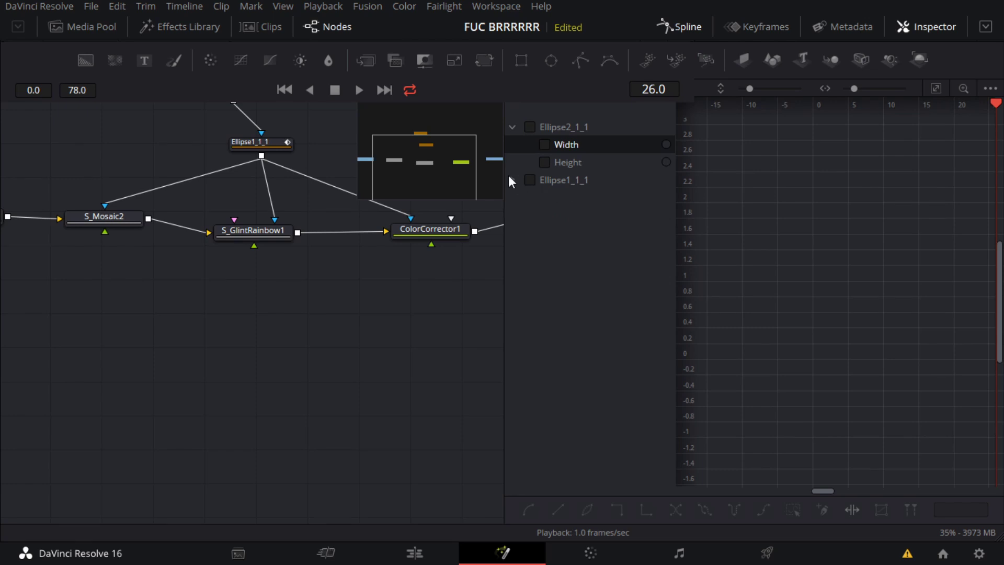
{"action": "left_click", "coordinate": [543, 144]}
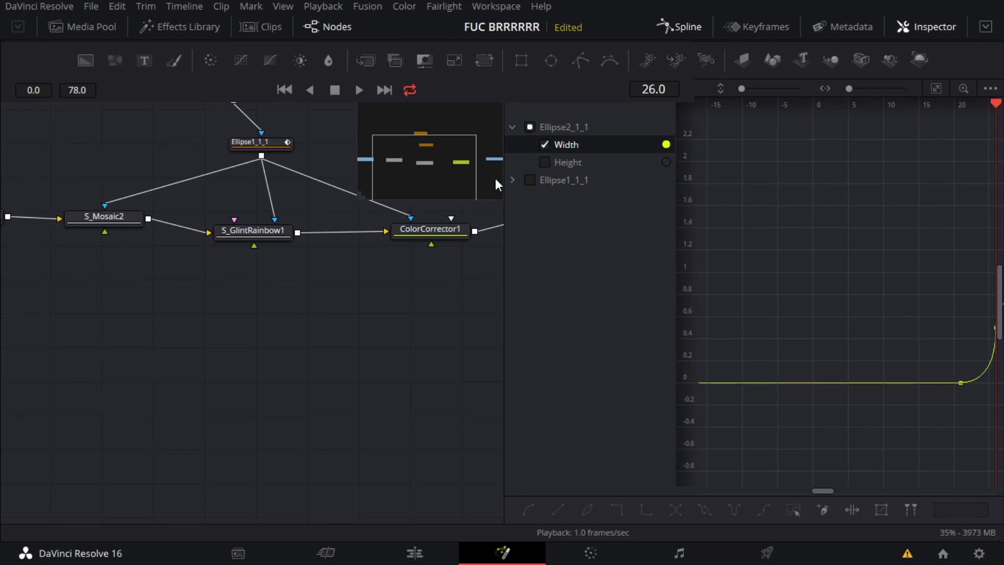
{"action": "left_click_drag", "start_coordinate": [502, 180], "coordinate": [33, 252]}
{"action": "left_click", "coordinate": [583, 180]}
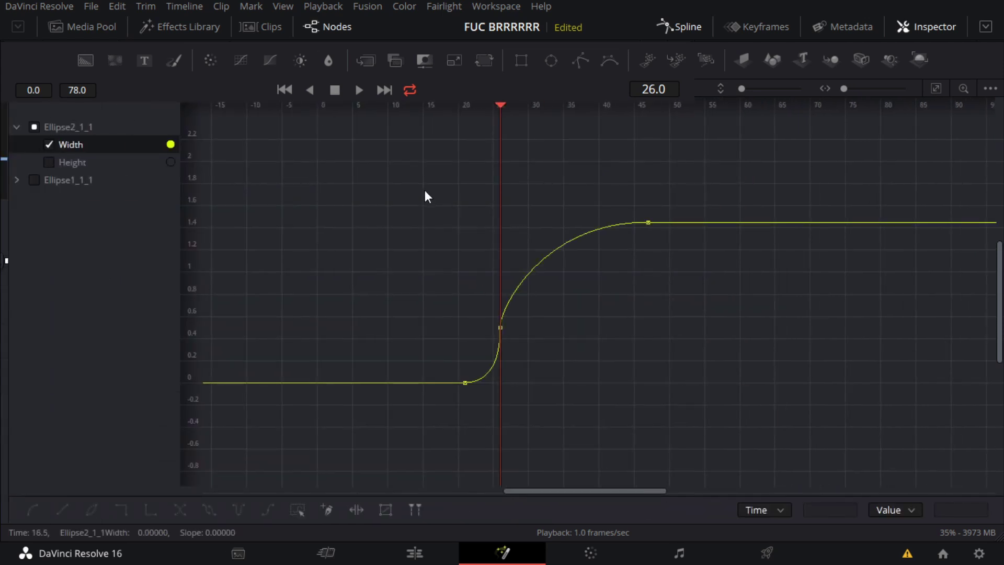
Move the playhead to frame 5 and make all Width keyframes of Ellipse2_1_1 linear
{"action": "left_click_drag", "start_coordinate": [390, 170], "coordinate": [477, 271]}
{"action": "left_click_drag", "start_coordinate": [382, 149], "coordinate": [632, 297]}
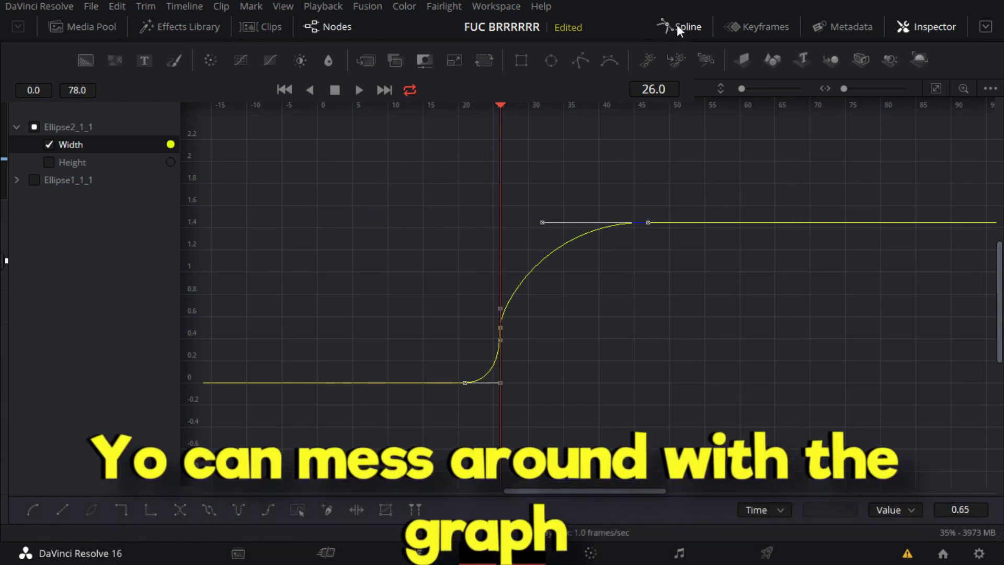
{"action": "left_click", "coordinate": [518, 334]}
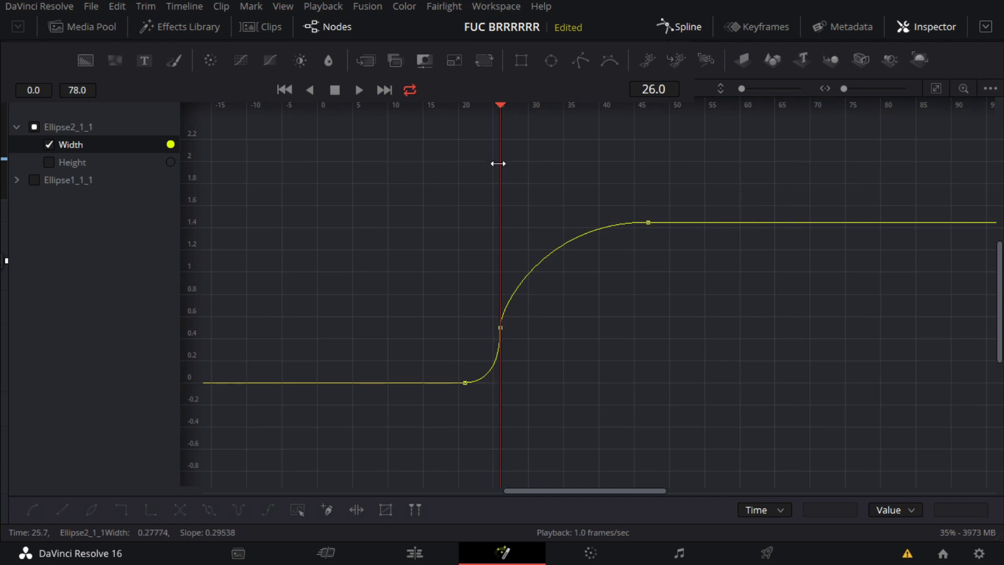
{"action": "left_click_drag", "start_coordinate": [500, 117], "coordinate": [353, 119]}
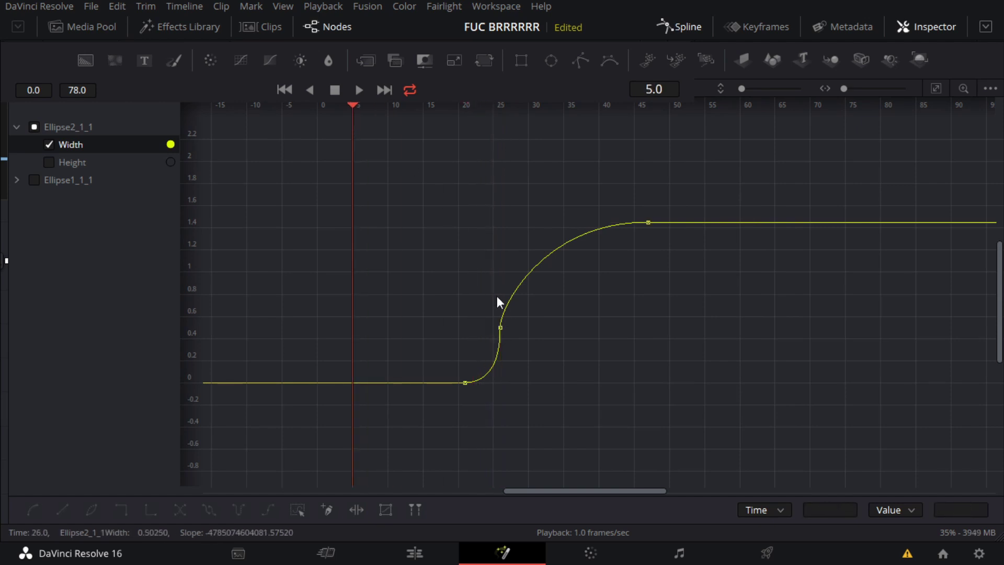
{"action": "left_click", "coordinate": [500, 327]}
{"action": "left_click_drag", "start_coordinate": [423, 154], "coordinate": [732, 442]}
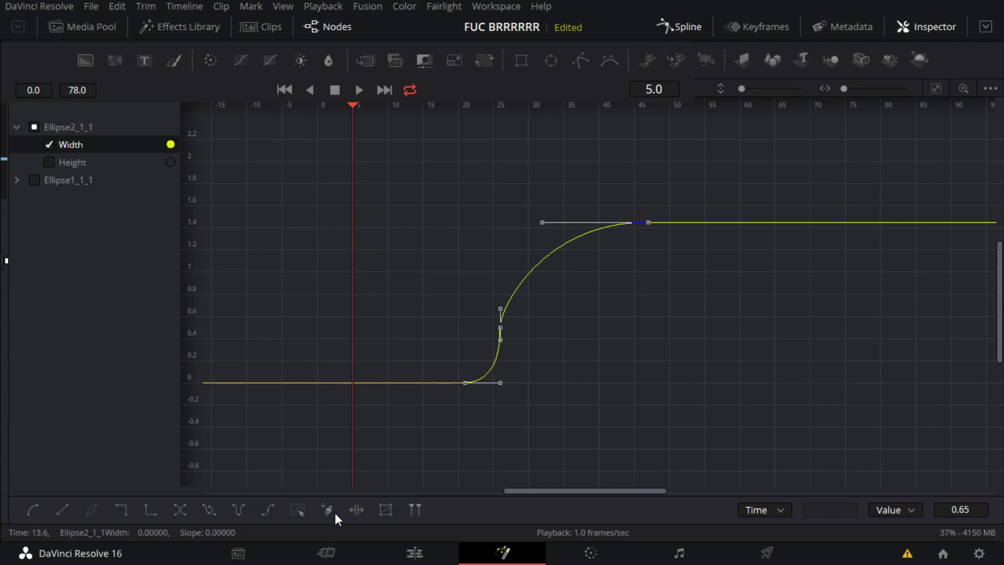
{"action": "left_click", "coordinate": [60, 510]}
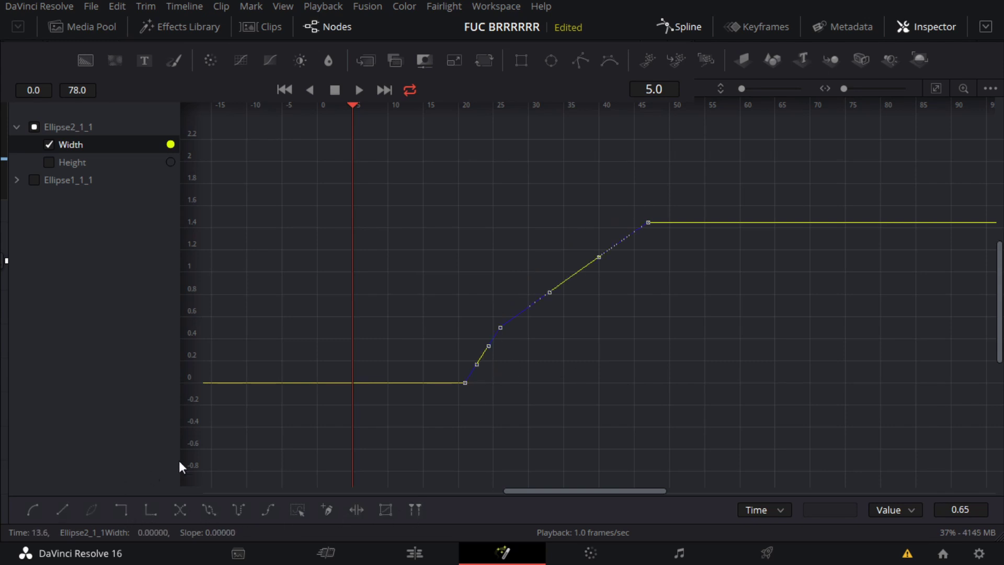
Reshape the Ellipse2_1_1 Width curve at the frame 26 keyframe with short vertical handles on both sides
{"action": "left_click_drag", "start_coordinate": [486, 347], "coordinate": [501, 342]}
{"action": "left_click_drag", "start_coordinate": [549, 292], "coordinate": [536, 332]}
{"action": "left_click", "coordinate": [500, 327]}
{"action": "key", "text": "shift+s"}
{"action": "left_click_drag", "start_coordinate": [548, 286], "coordinate": [502, 313]}
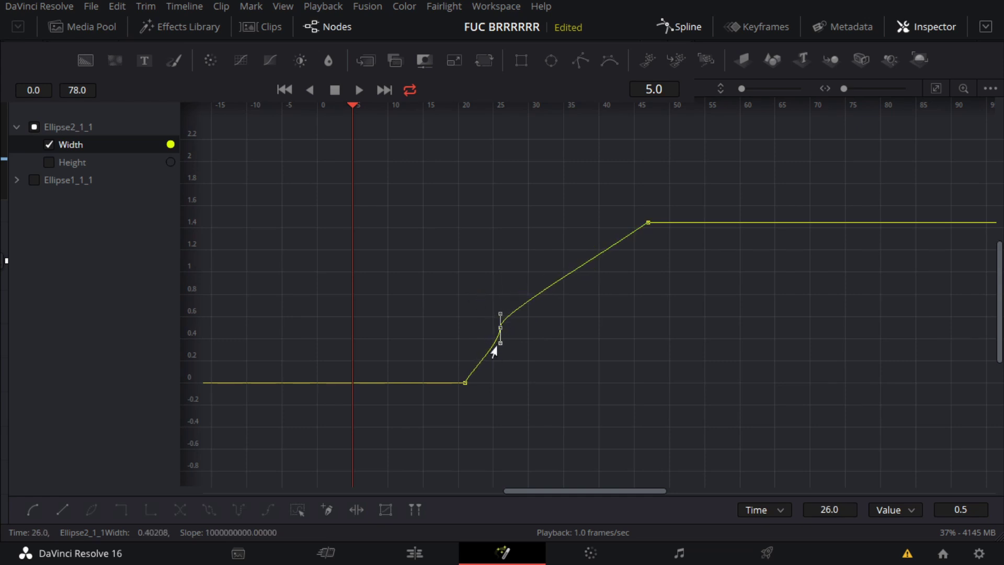
{"action": "left_click_drag", "start_coordinate": [502, 315], "coordinate": [500, 326]}
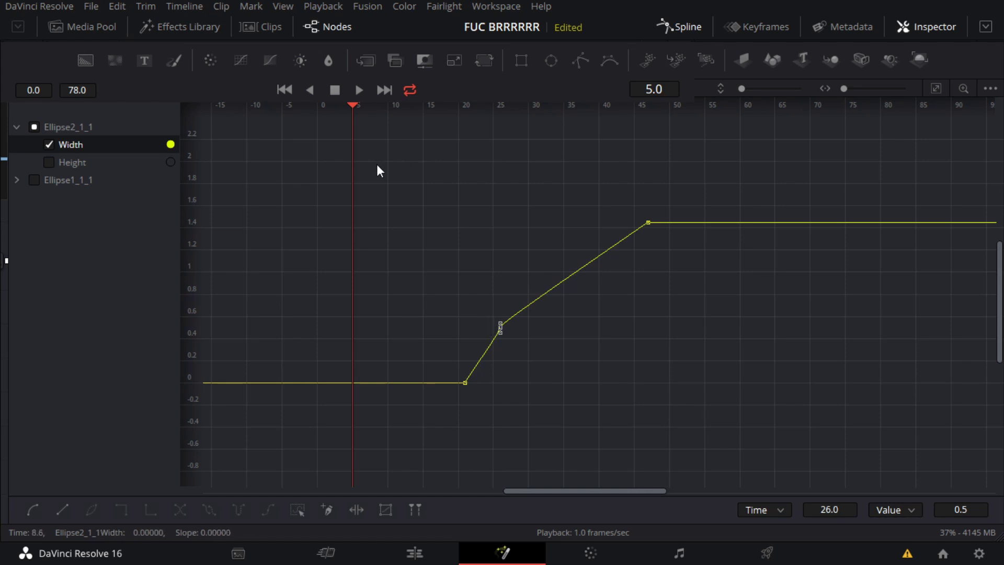
Ease the Ellipse2_1_1 Width curve by pulling out flat horizontal handles from its last and first keyframes
{"action": "left_click_drag", "start_coordinate": [377, 166], "coordinate": [838, 459]}
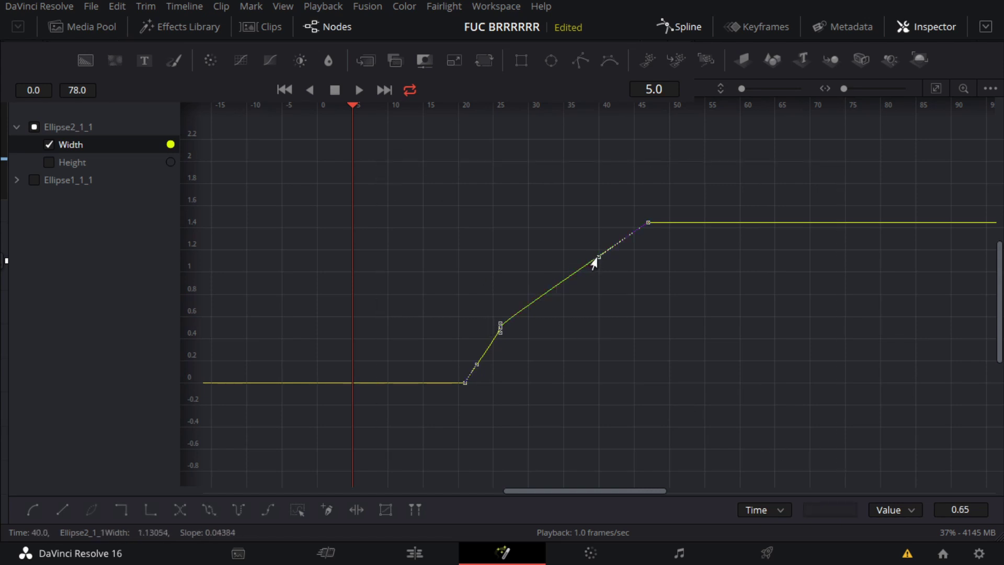
{"action": "left_click_drag", "start_coordinate": [594, 263], "coordinate": [521, 228]}
{"action": "left_click_drag", "start_coordinate": [438, 207], "coordinate": [743, 446]}
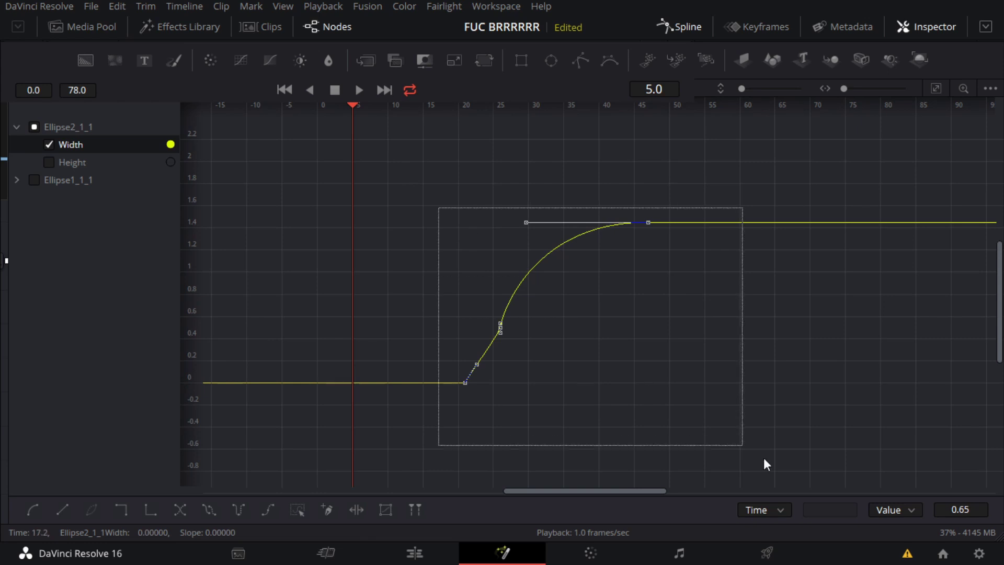
{"action": "left_click_drag", "start_coordinate": [469, 365], "coordinate": [487, 384]}
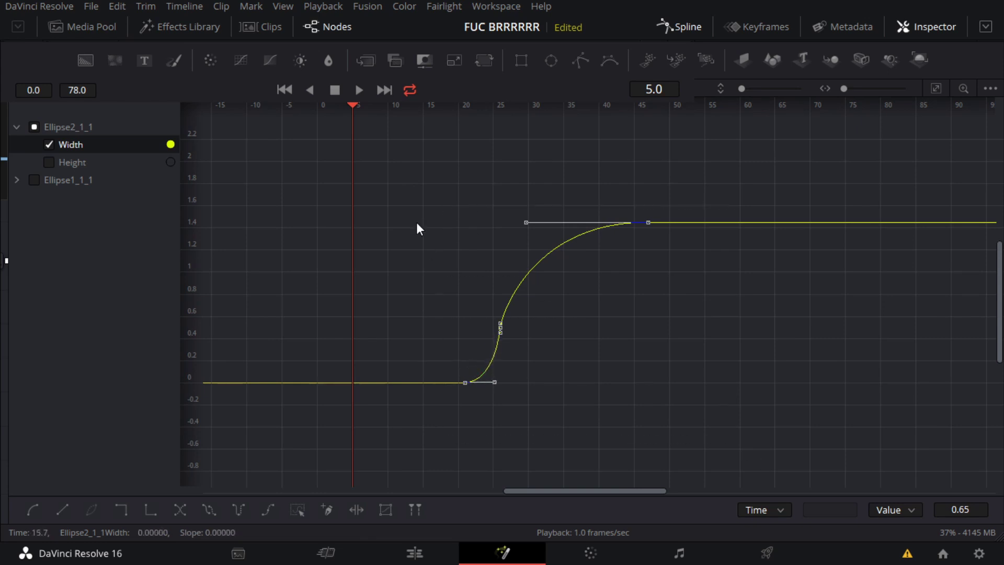
{"action": "left_click_drag", "start_coordinate": [399, 193], "coordinate": [533, 271]}
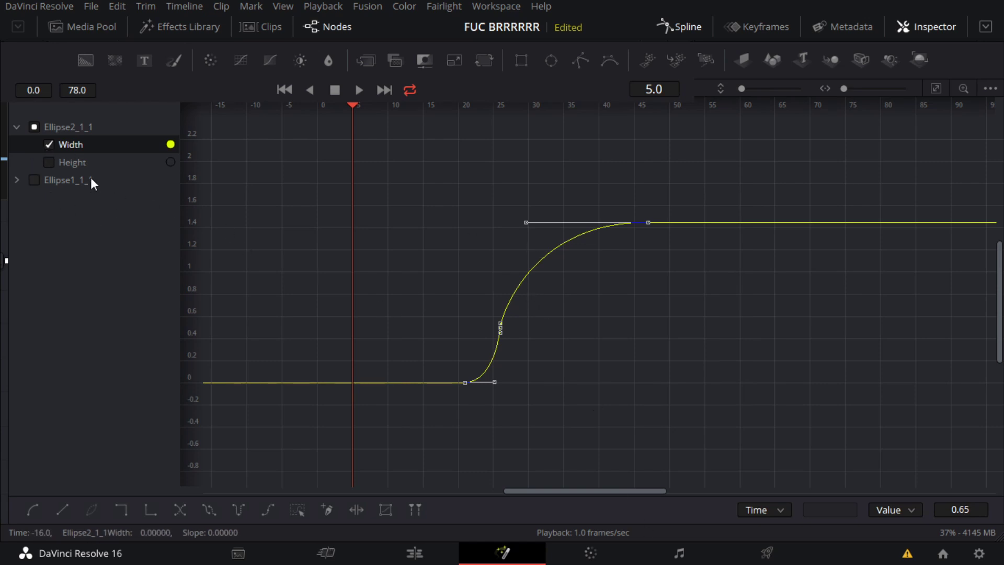
Examine the Ellipse2_1_1 Height curve and the Ellipse1_1_1 Width and Height curves in turn, and close the Spline editor
{"action": "left_click", "coordinate": [50, 146]}
{"action": "left_click", "coordinate": [48, 161]}
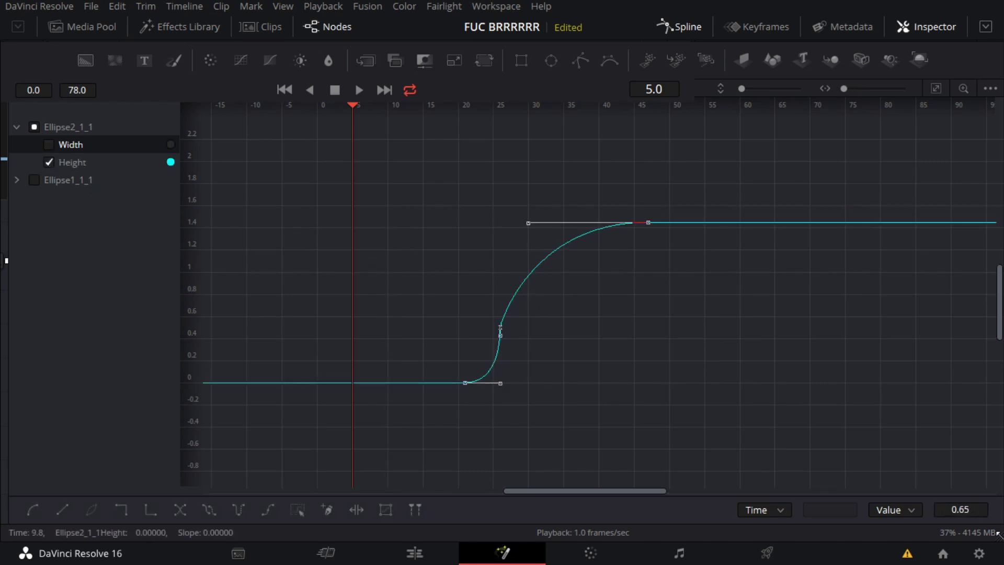
{"action": "left_click", "coordinate": [18, 181]}
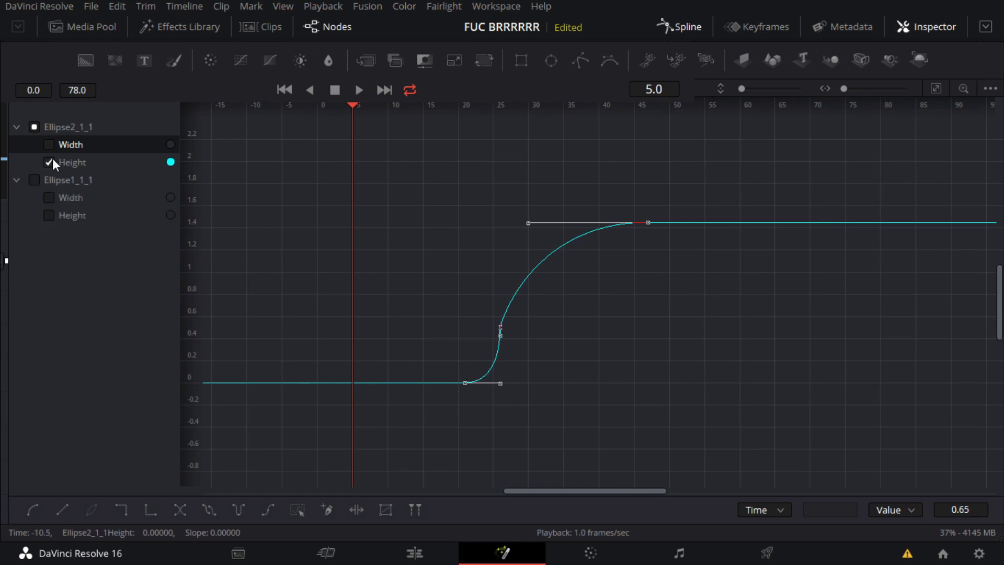
{"action": "left_click", "coordinate": [49, 162]}
{"action": "left_click", "coordinate": [48, 197]}
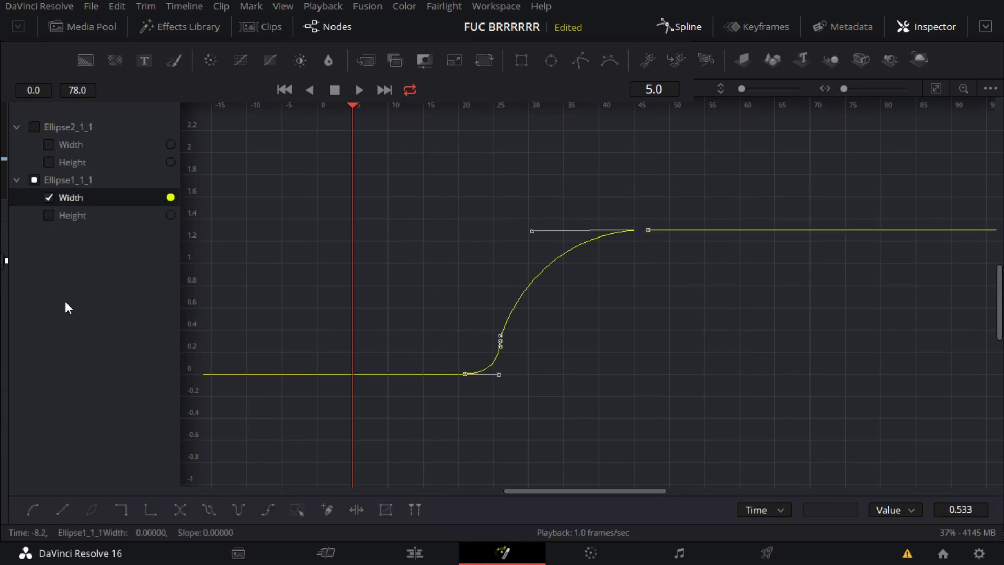
{"action": "left_click", "coordinate": [48, 213]}
{"action": "left_click", "coordinate": [48, 213]}
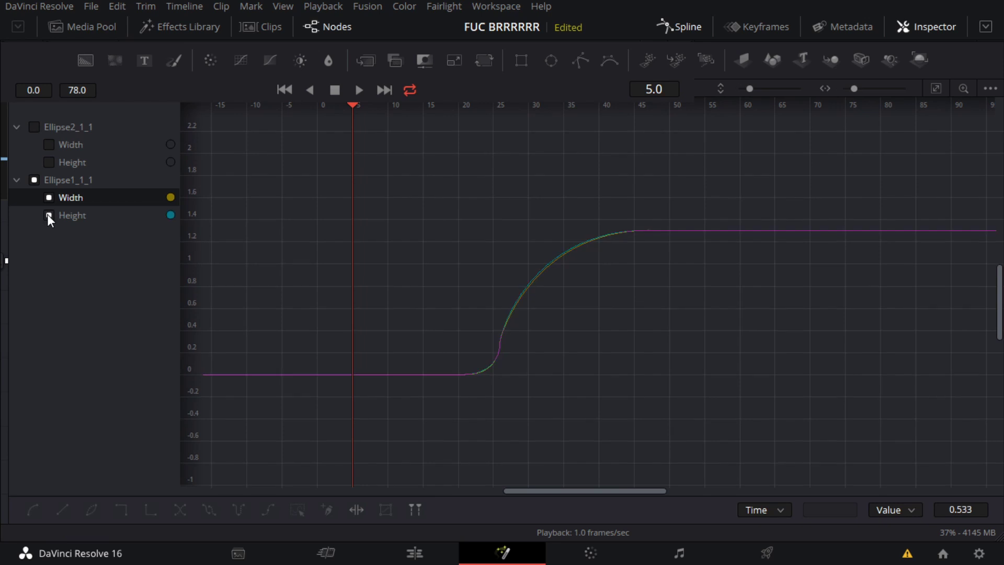
{"action": "left_click", "coordinate": [48, 214]}
{"action": "left_click", "coordinate": [670, 23]}
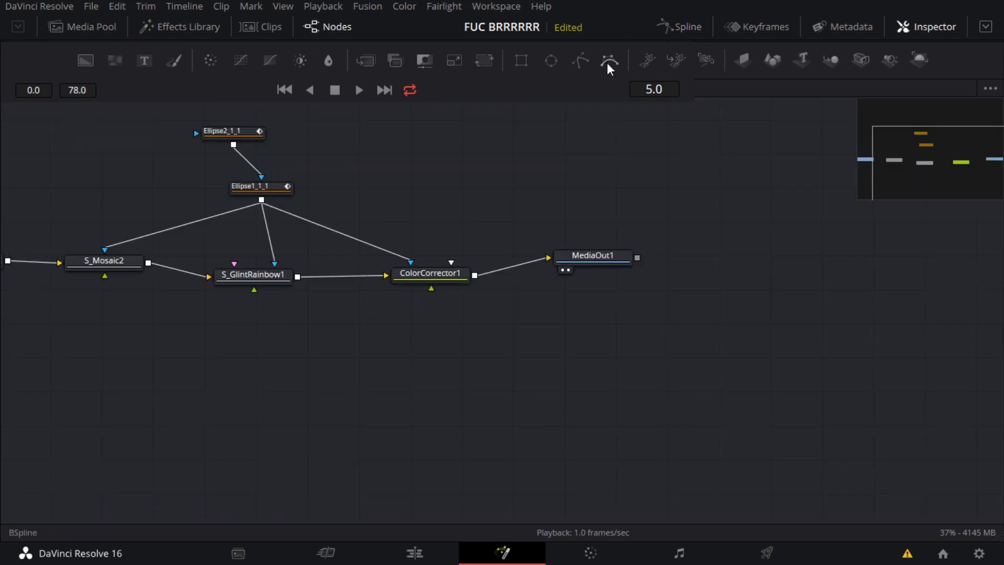
Restore the viewer above the node graph and examine the Ellipse1_1_1 outline over the MediaOut1 image at frame 26
{"action": "left_click_drag", "start_coordinate": [522, 288], "coordinate": [544, 284]}
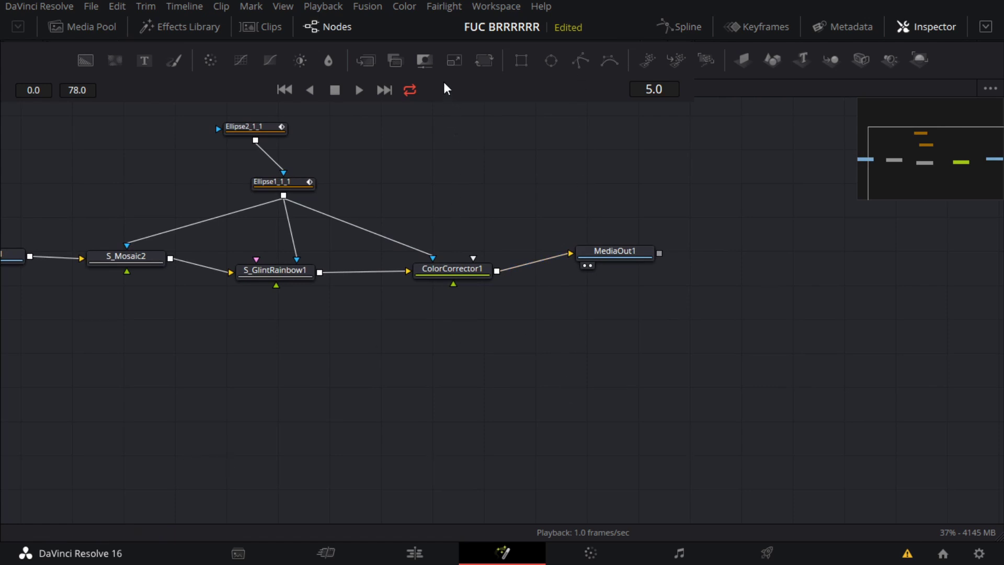
{"action": "left_click_drag", "start_coordinate": [444, 81], "coordinate": [410, 373]}
{"action": "scroll", "coordinate": [286, 422], "scroll_direction": "down", "scroll_amount": 2}
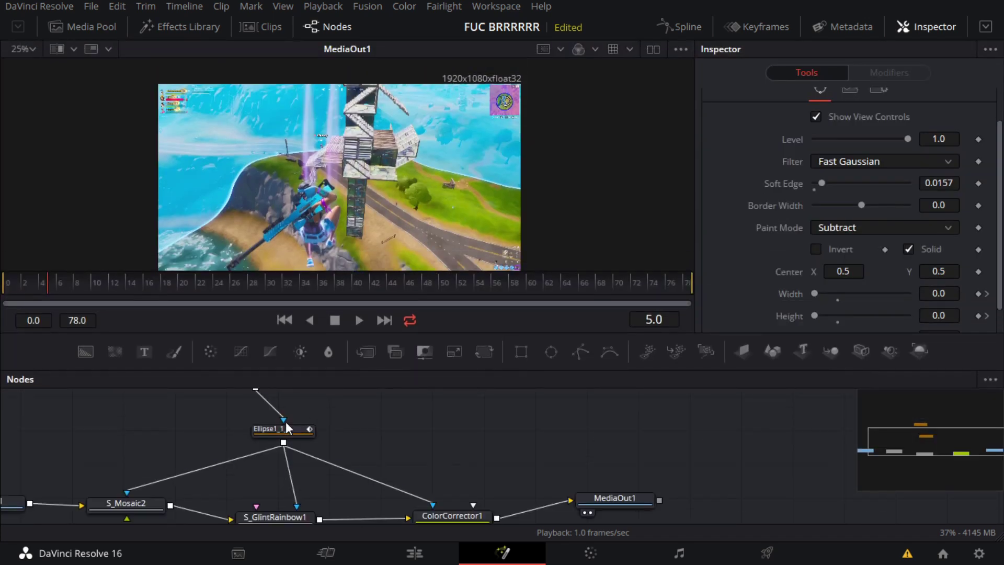
{"action": "left_click", "coordinate": [285, 428]}
{"action": "left_click", "coordinate": [229, 281]}
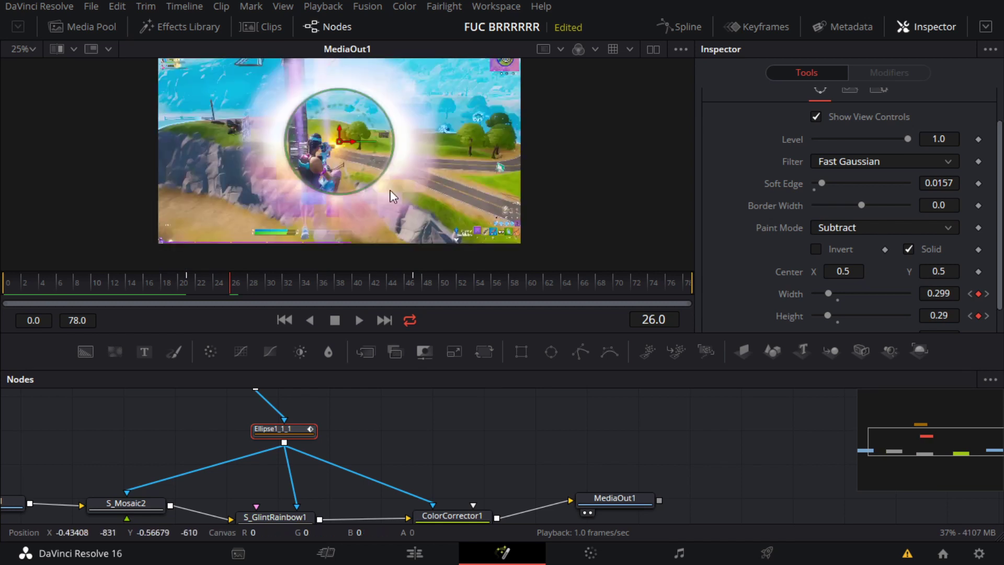
{"action": "left_click", "coordinate": [441, 397]}
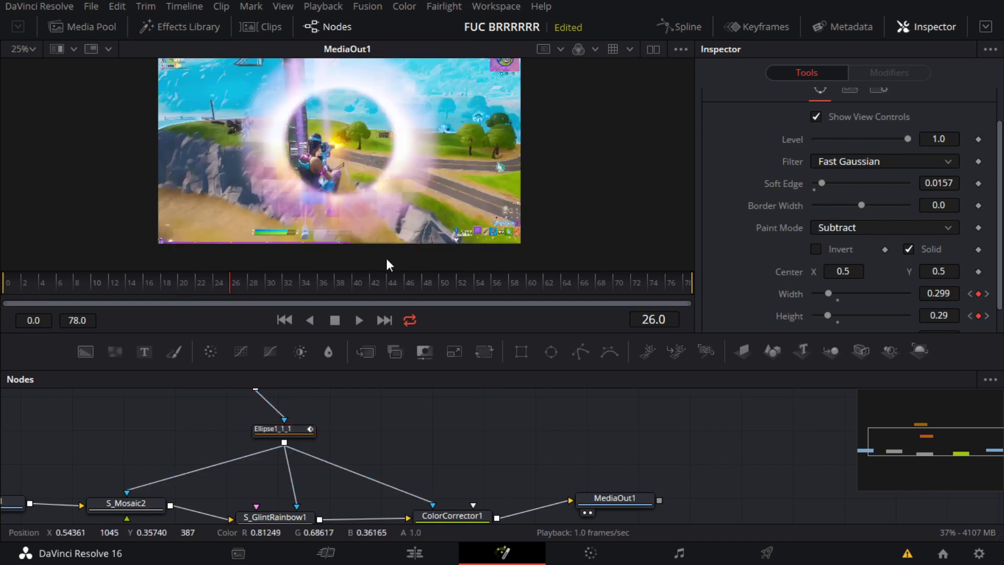
Show the S_Mosaic2 output and the S_GlintRainbow1 output in turn in the viewer, shifting both nodes slightly down in the graph
{"action": "scroll", "coordinate": [367, 501], "scroll_direction": "down", "scroll_amount": 3}
{"action": "left_click_drag", "start_coordinate": [126, 416], "coordinate": [132, 436]}
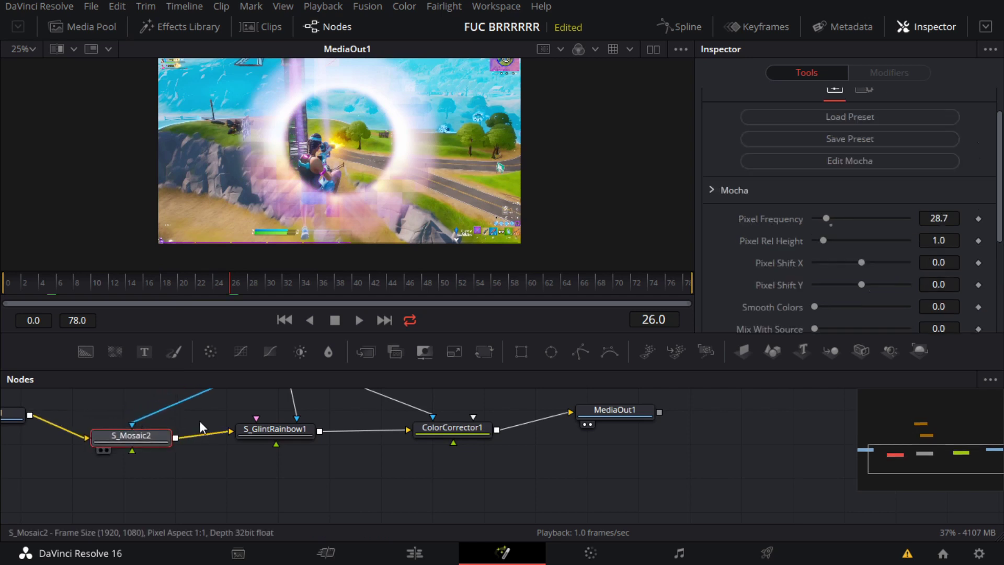
{"action": "left_click", "coordinate": [104, 449]}
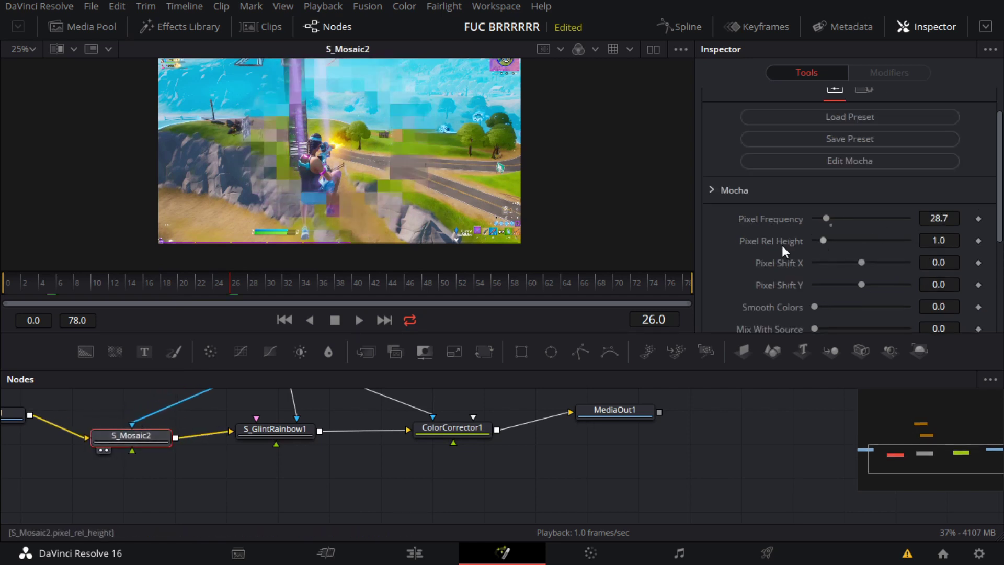
{"action": "left_click_drag", "start_coordinate": [97, 434], "coordinate": [111, 442]}
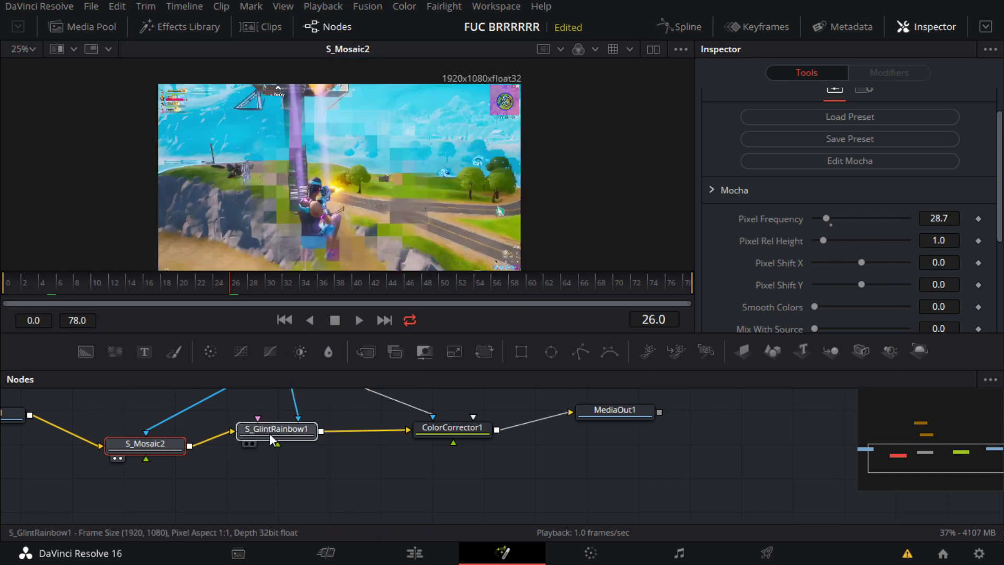
{"action": "left_click_drag", "start_coordinate": [270, 434], "coordinate": [277, 464]}
{"action": "left_click", "coordinate": [255, 454]}
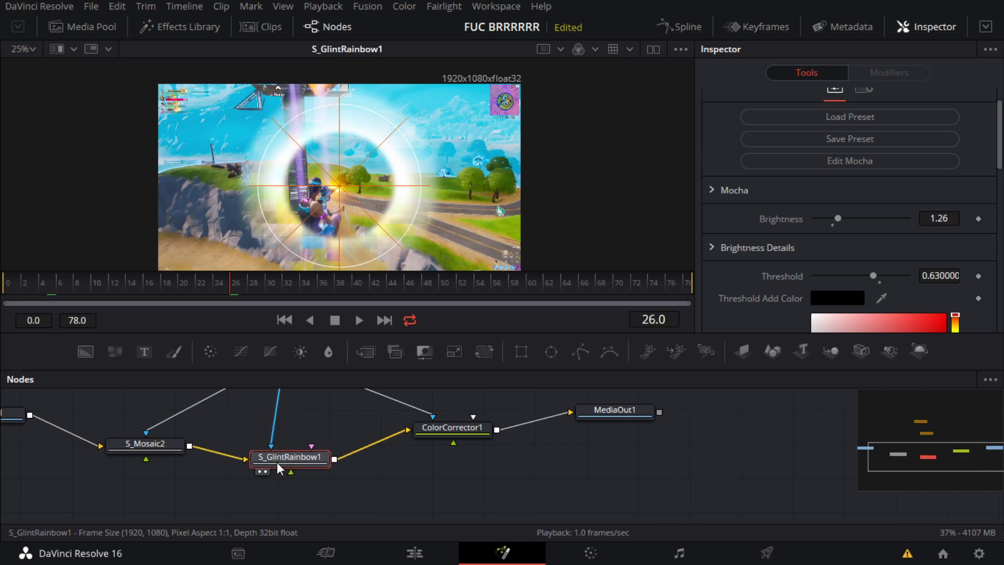
Compare the S_GlintRainbow1 output with and without its mask outline, examine it in an enlarged viewer, and restore the node graph
{"action": "left_click", "coordinate": [344, 410]}
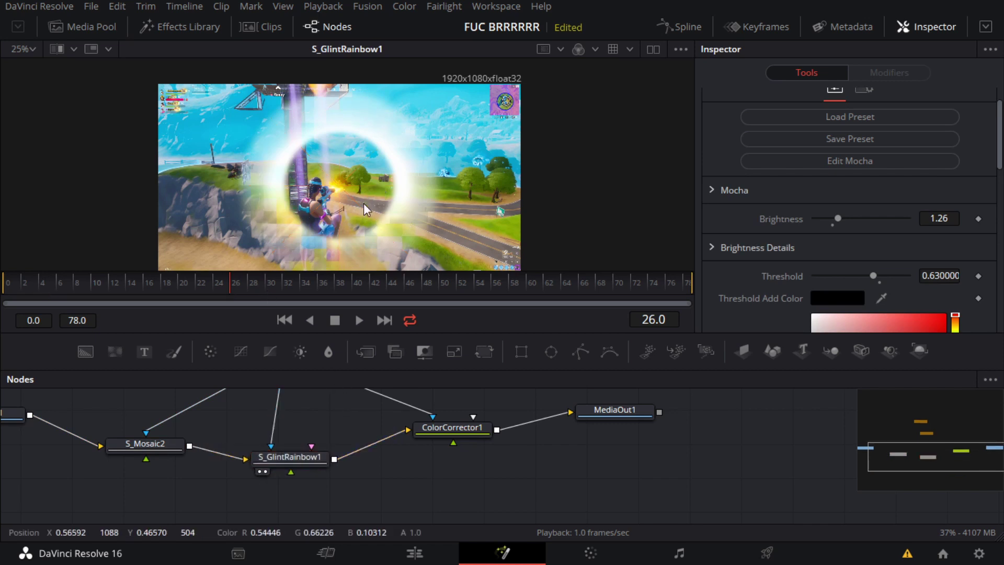
{"action": "left_click", "coordinate": [290, 456]}
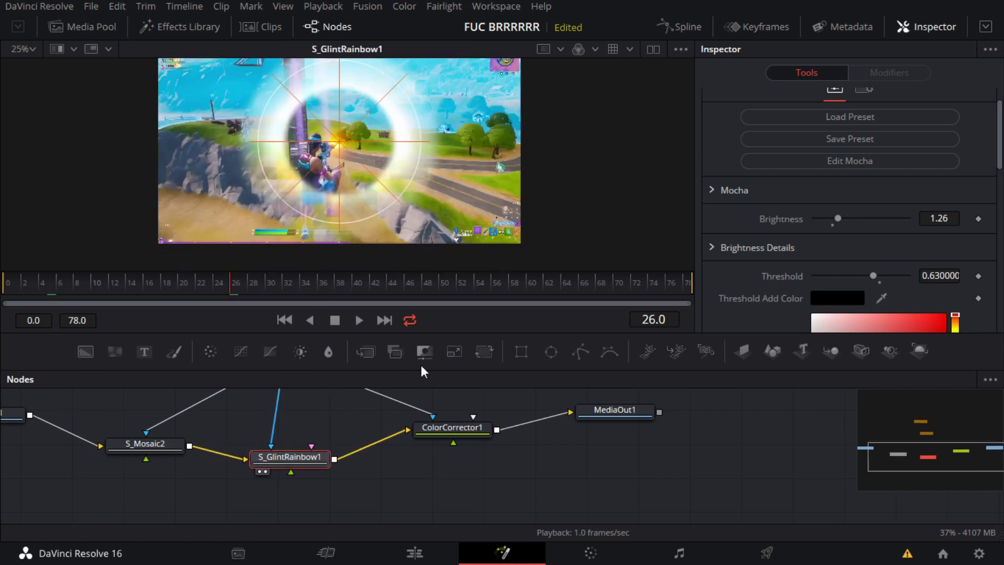
{"action": "left_click_drag", "start_coordinate": [465, 368], "coordinate": [460, 520]}
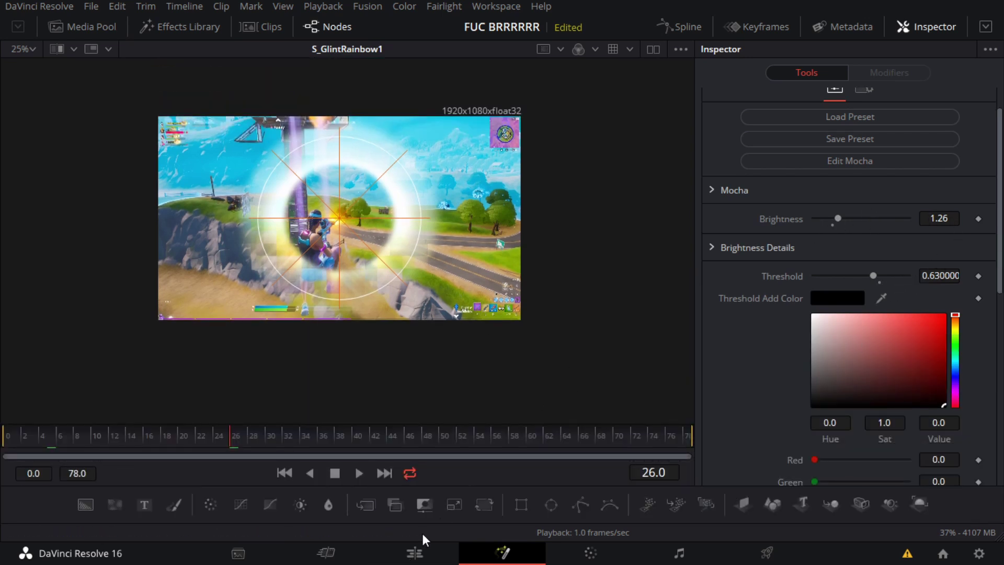
{"action": "left_click_drag", "start_coordinate": [418, 523], "coordinate": [413, 328]}
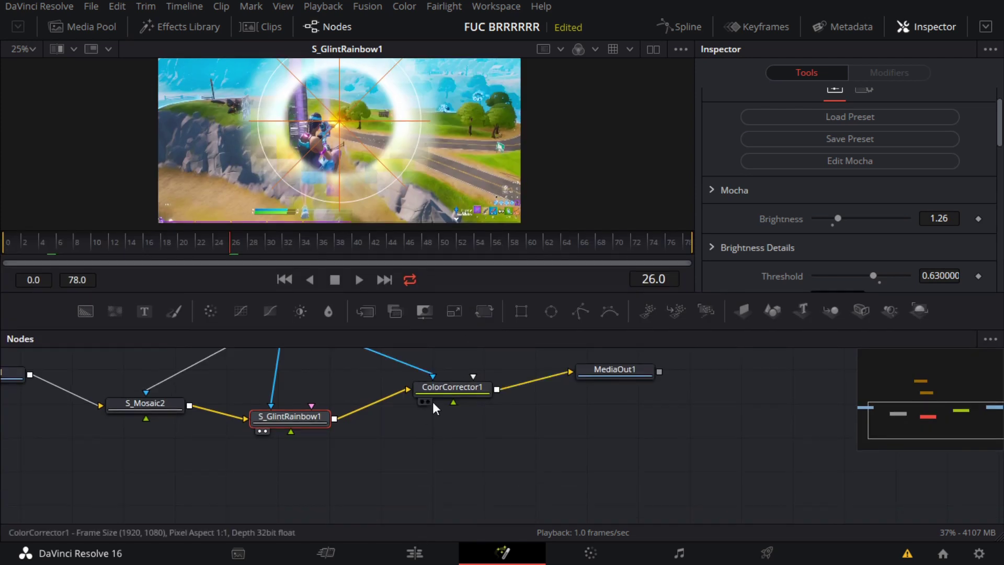
Show the ColorCorrector1 output in the viewer, shifting the node slightly down, and examine the ring's tint close up
{"action": "left_click", "coordinate": [422, 401]}
{"action": "left_click", "coordinate": [447, 389]}
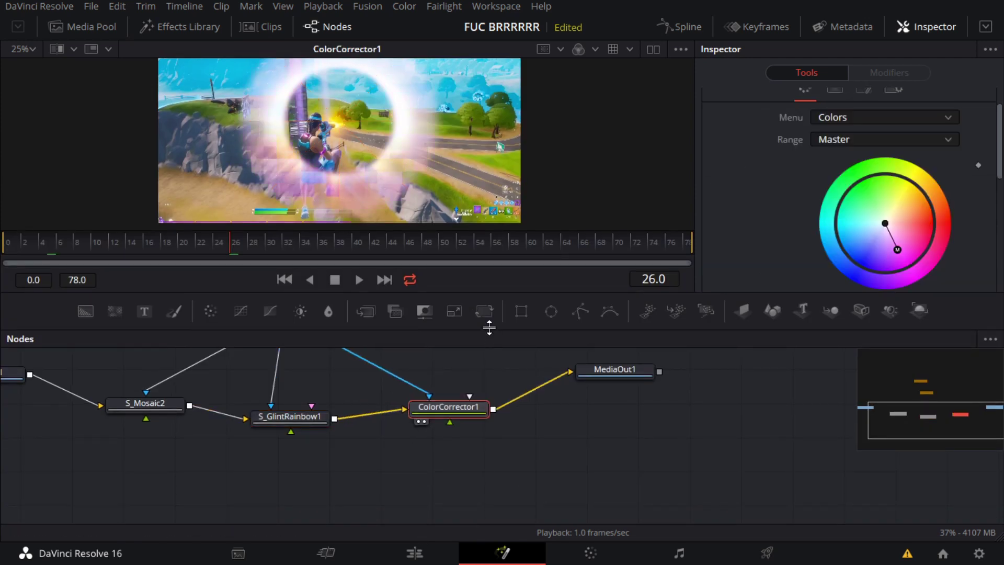
{"action": "left_click_drag", "start_coordinate": [487, 328], "coordinate": [453, 541]}
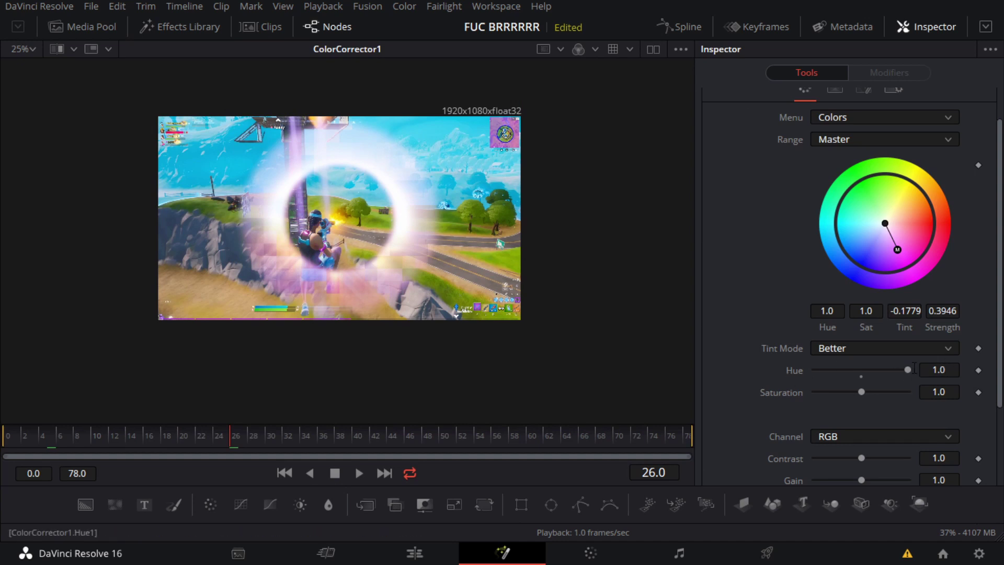
{"action": "scroll", "coordinate": [294, 227], "scroll_direction": "up", "scroll_amount": 1}
{"action": "scroll", "coordinate": [294, 227], "scroll_direction": "down", "scroll_amount": 1}
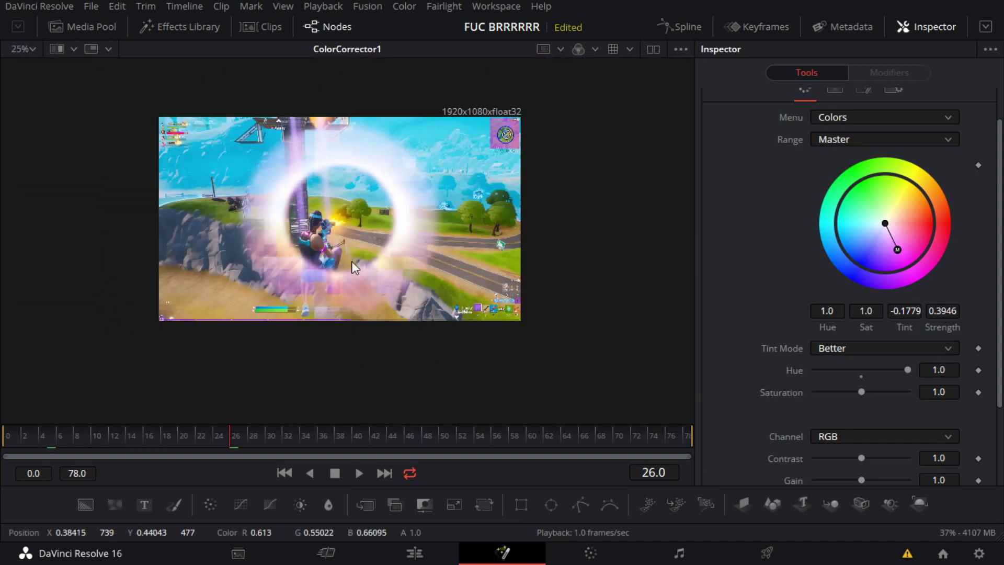
{"action": "scroll", "coordinate": [331, 297], "scroll_direction": "up", "scroll_amount": 1}
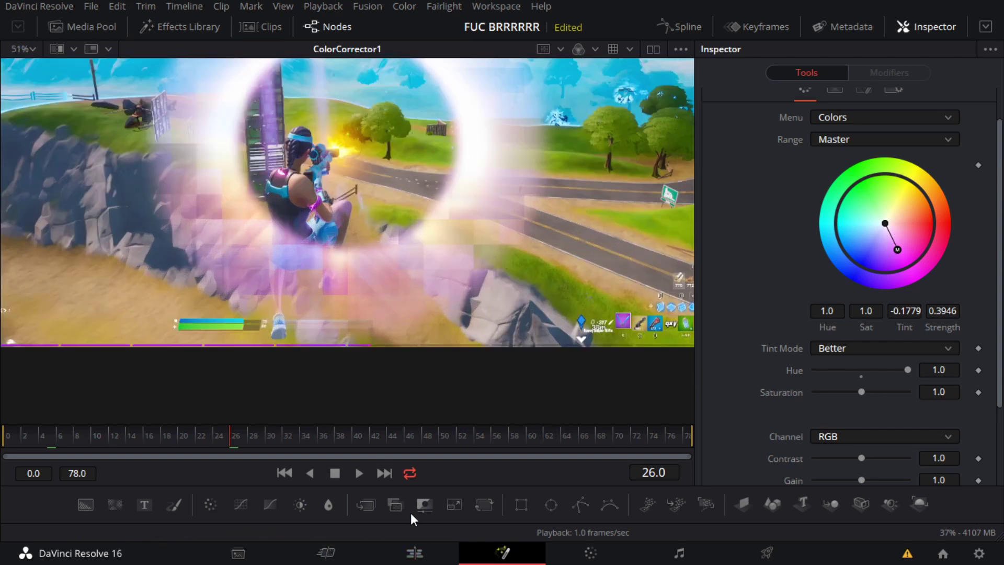
{"action": "left_click_drag", "start_coordinate": [405, 522], "coordinate": [408, 378]}
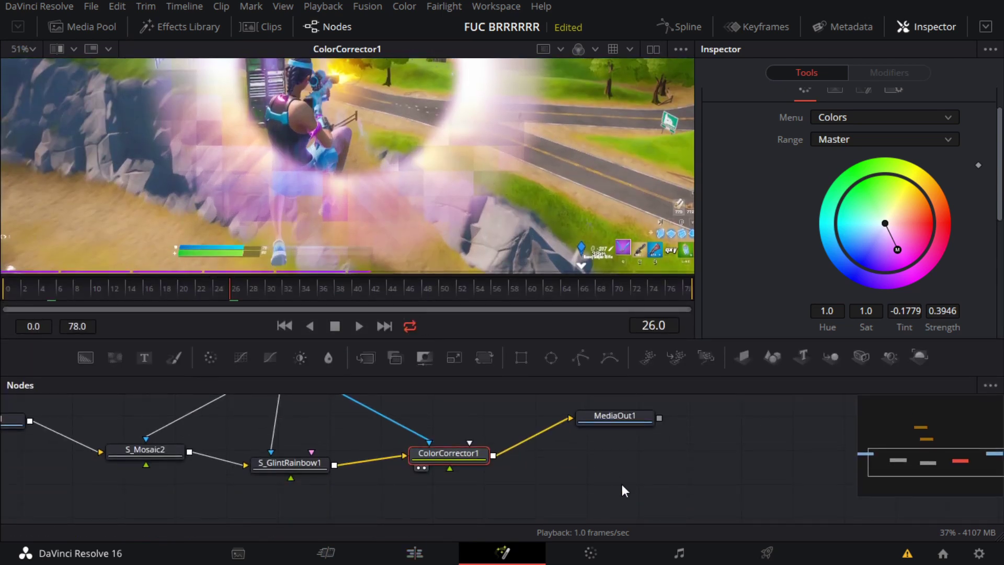
{"action": "left_click", "coordinate": [631, 499]}
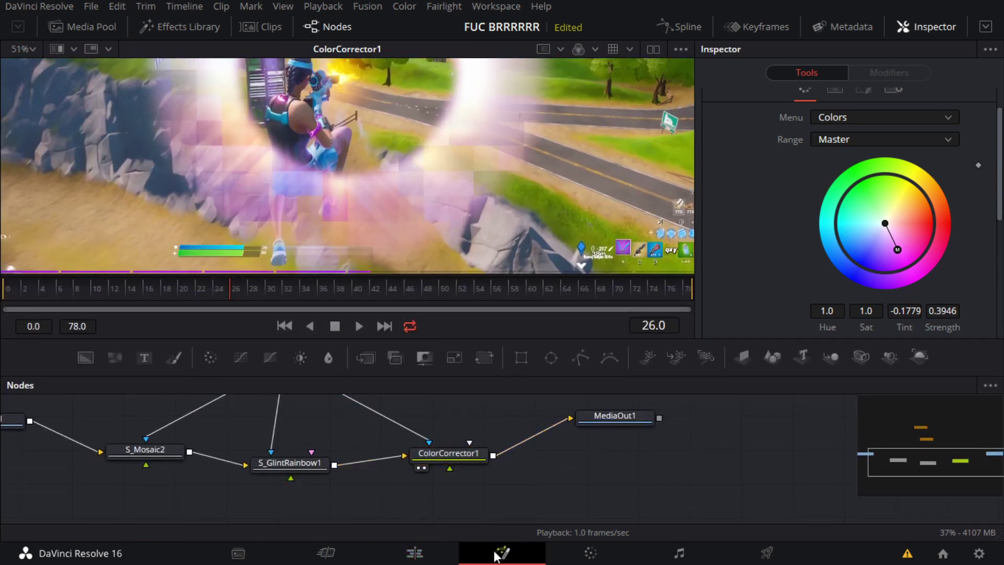
Switch to the Edit page, move the playhead to 01:00:04:10, and examine the hooded character's frame and the stacked clips
{"action": "left_click", "coordinate": [444, 550]}
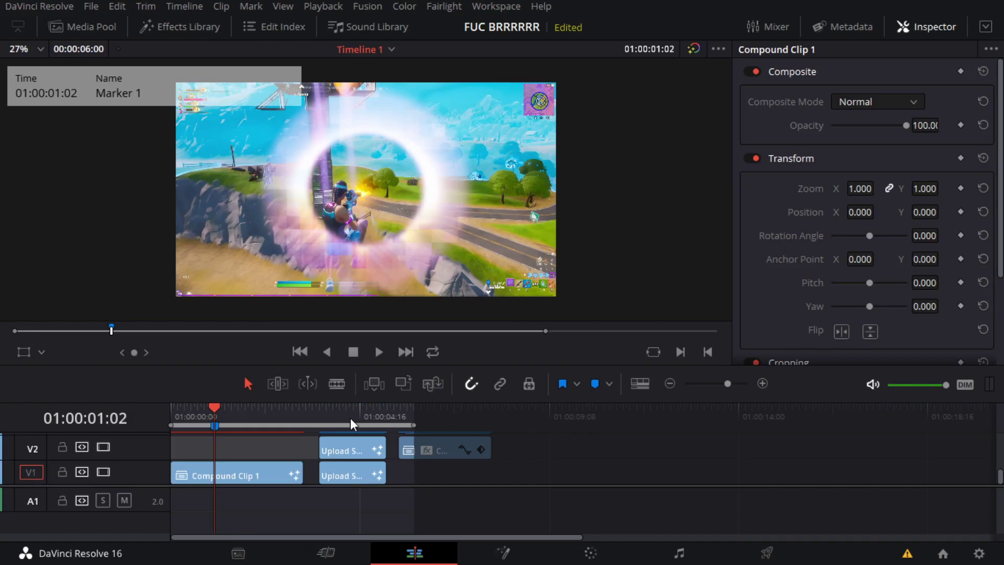
{"action": "left_click", "coordinate": [351, 419]}
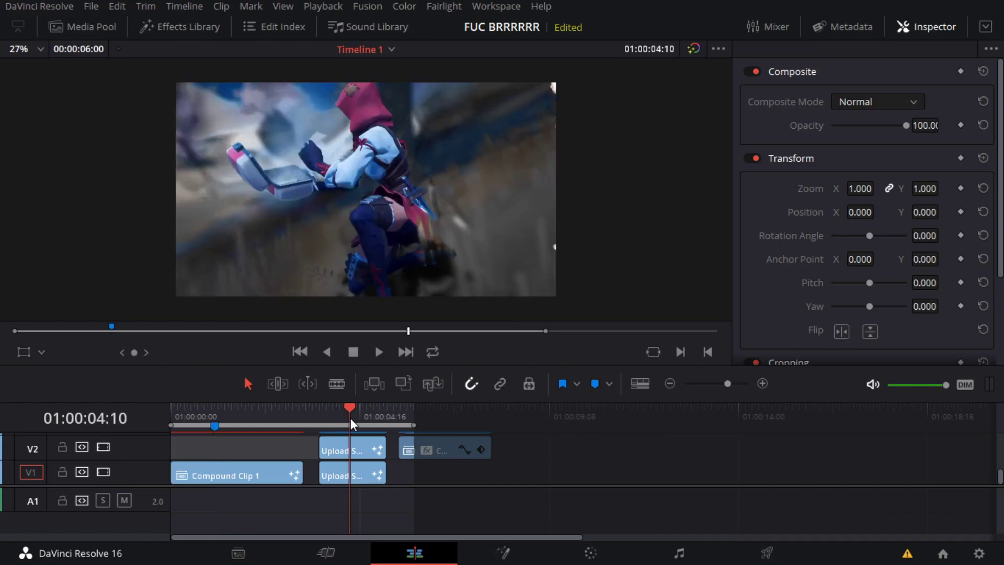
{"action": "scroll", "coordinate": [294, 256], "scroll_direction": "up", "scroll_amount": 2}
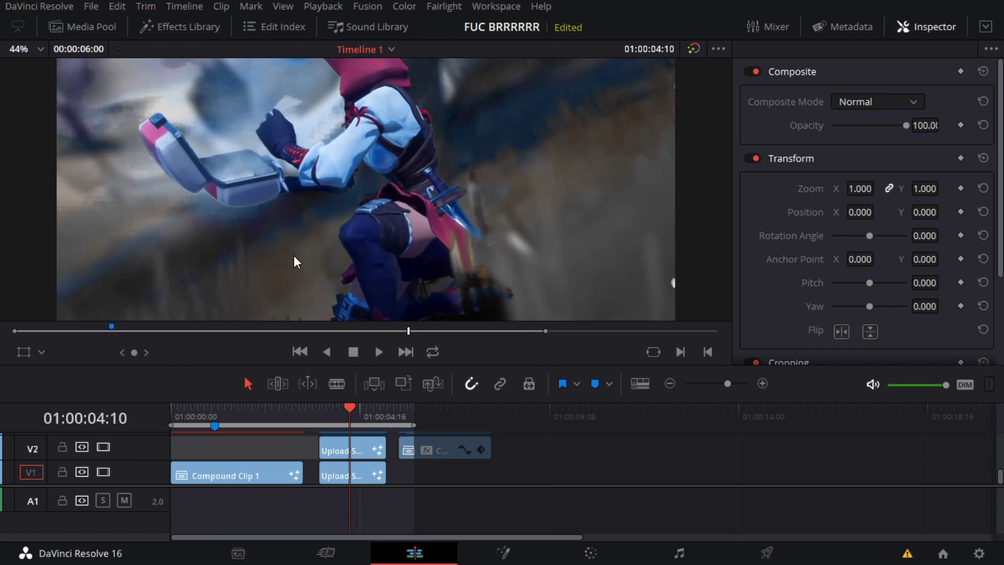
{"action": "scroll", "coordinate": [672, 201], "scroll_direction": "up", "scroll_amount": 1}
{"action": "scroll", "coordinate": [477, 249], "scroll_direction": "down", "scroll_amount": 3}
{"action": "scroll", "coordinate": [477, 256], "scroll_direction": "down", "scroll_amount": 2}
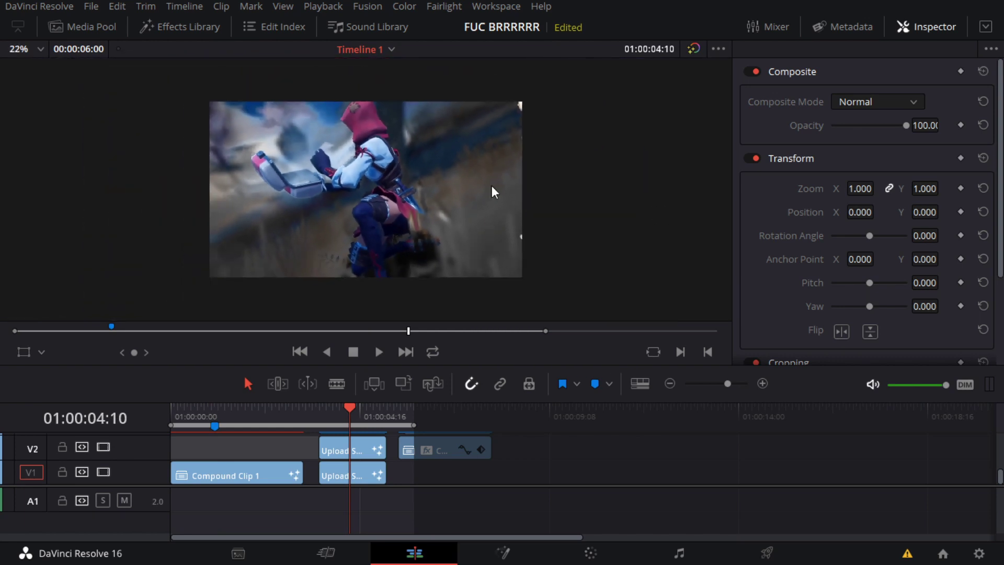
{"action": "scroll", "coordinate": [246, 140], "scroll_direction": "up", "scroll_amount": 5}
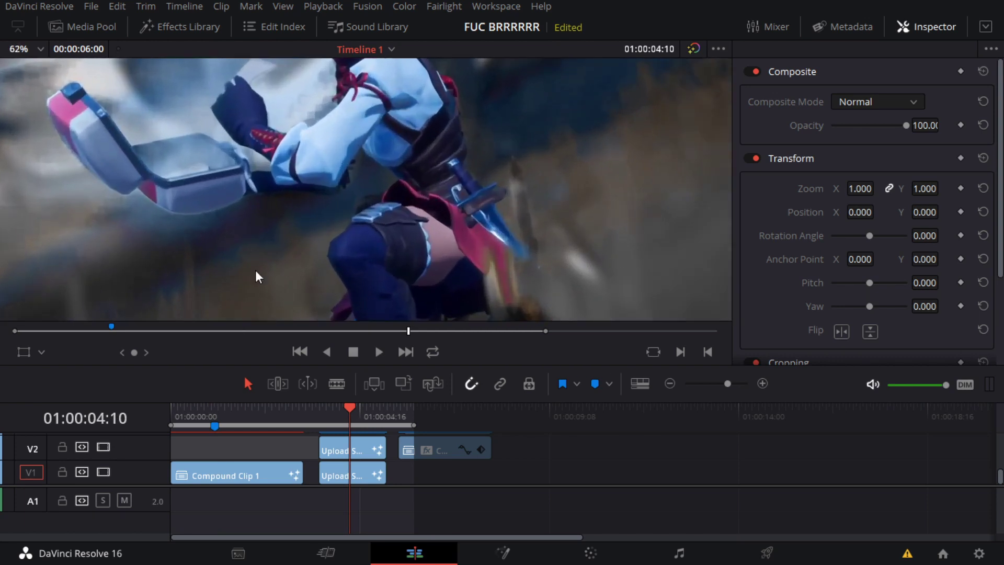
{"action": "scroll", "coordinate": [265, 215], "scroll_direction": "up", "scroll_amount": 1}
{"action": "scroll", "coordinate": [266, 215], "scroll_direction": "down", "scroll_amount": 3}
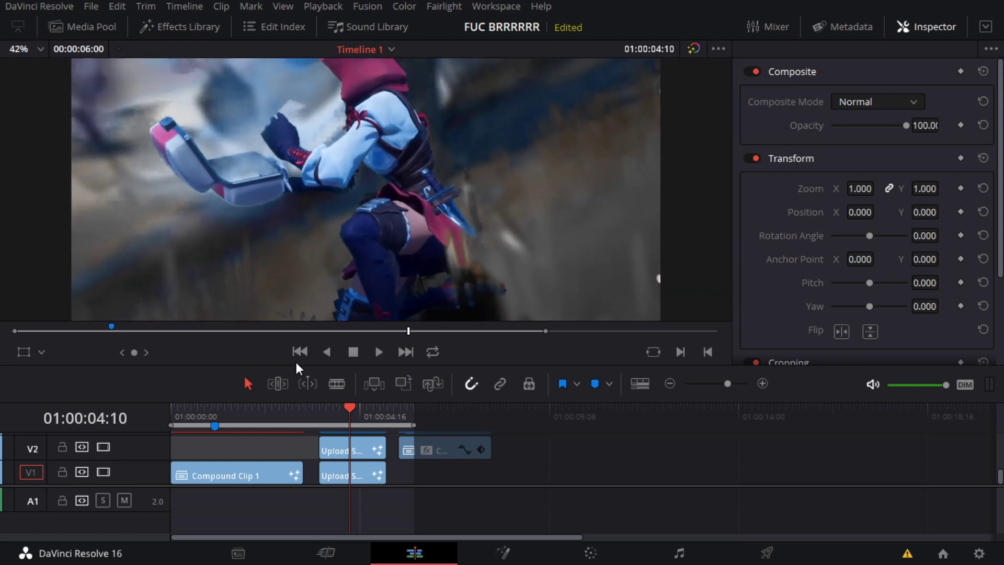
{"action": "scroll", "coordinate": [180, 472], "scroll_direction": "up", "scroll_amount": 2}
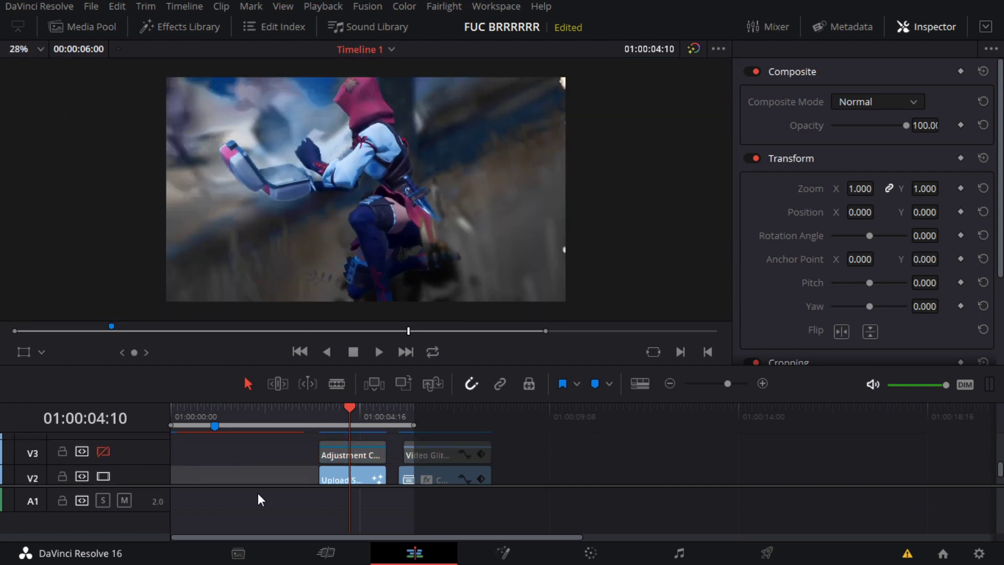
{"action": "scroll", "coordinate": [366, 460], "scroll_direction": "down", "scroll_amount": 2}
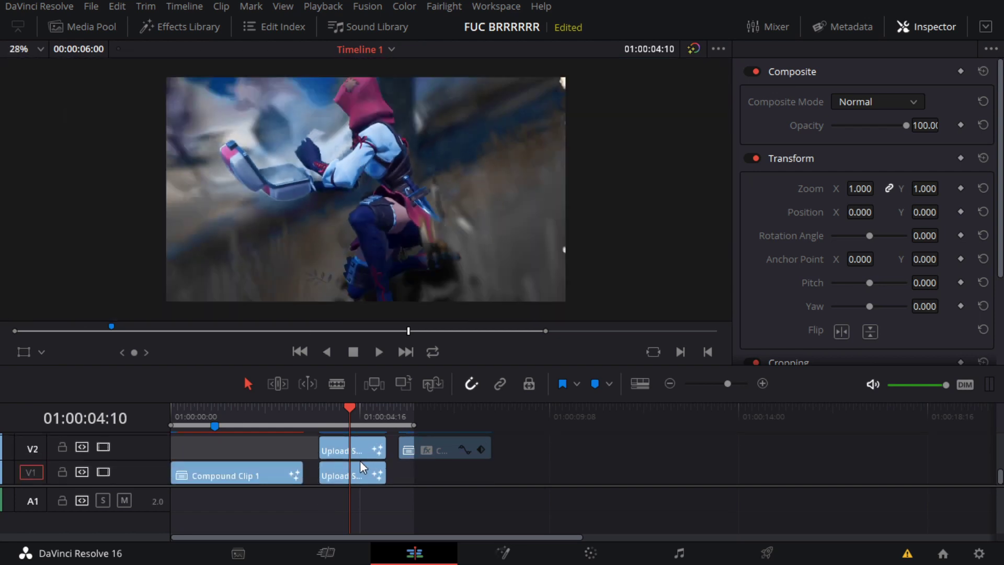
Remove the effects from the V2 Upload Studio 3 (1).mp4 clip, leaving only MediaIn1 connected to MediaOut1 in Fusion
{"action": "left_click", "coordinate": [361, 456]}
{"action": "left_click", "coordinate": [526, 556]}
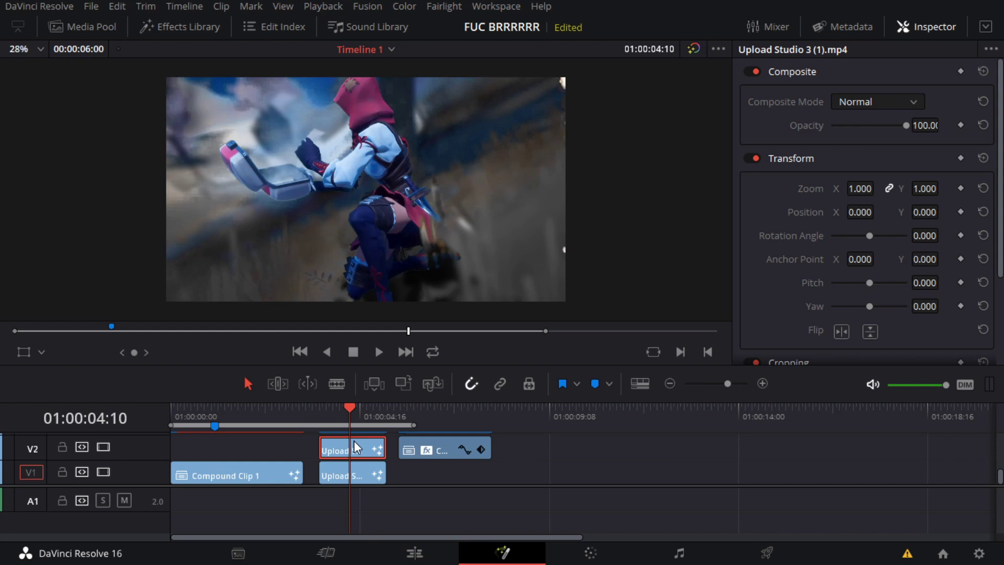
{"action": "key", "text": "Delete"}
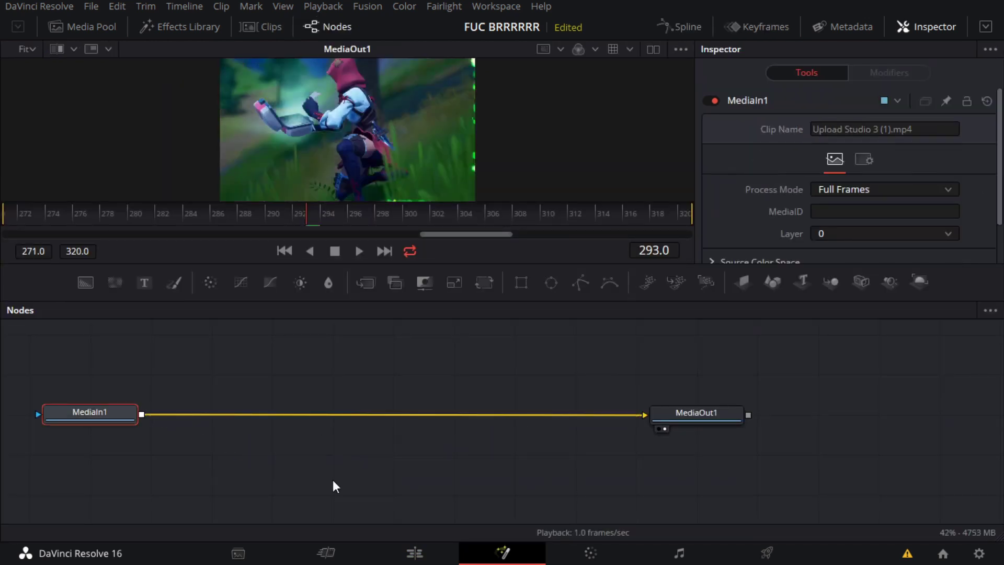
{"action": "left_click_drag", "start_coordinate": [316, 301], "coordinate": [330, 349]}
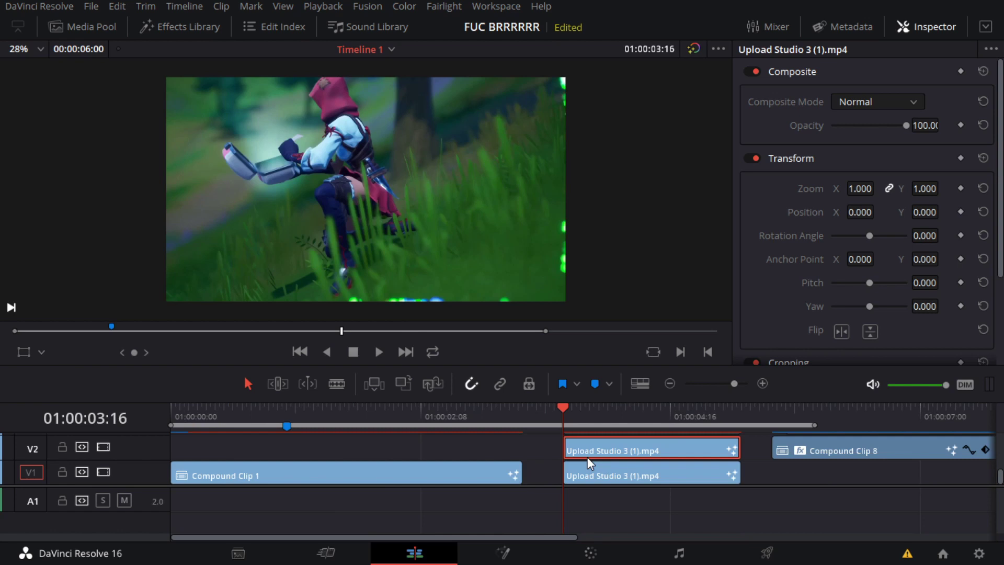
Place the Upload Studio 3 (1).mp4 clip back on V2, aligned directly above the matching V1 clip
{"action": "key", "text": "ctrl+x"}
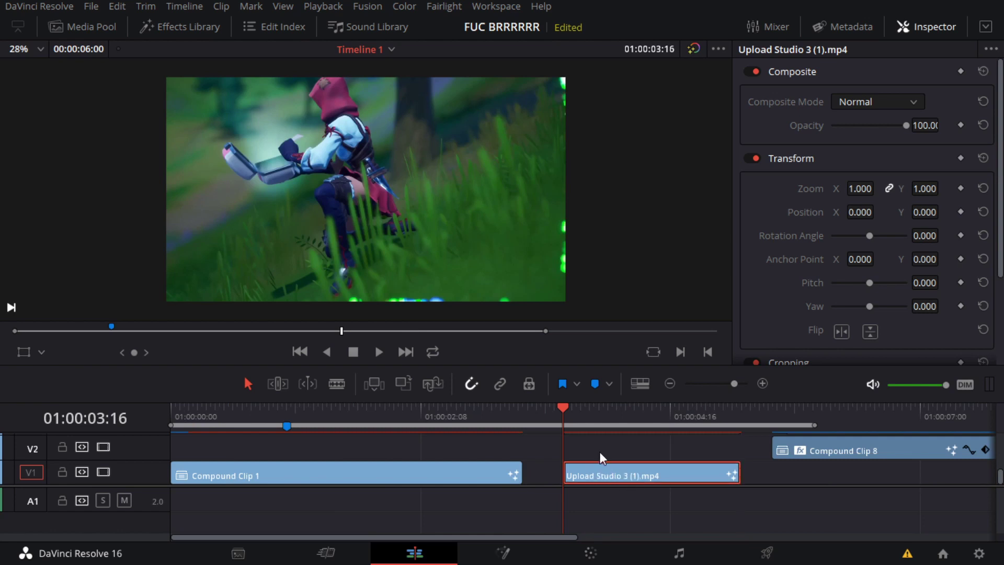
{"action": "key", "text": "Home"}
{"action": "key", "text": "ctrl+v"}
{"action": "left_click_drag", "start_coordinate": [343, 449], "coordinate": [709, 463]}
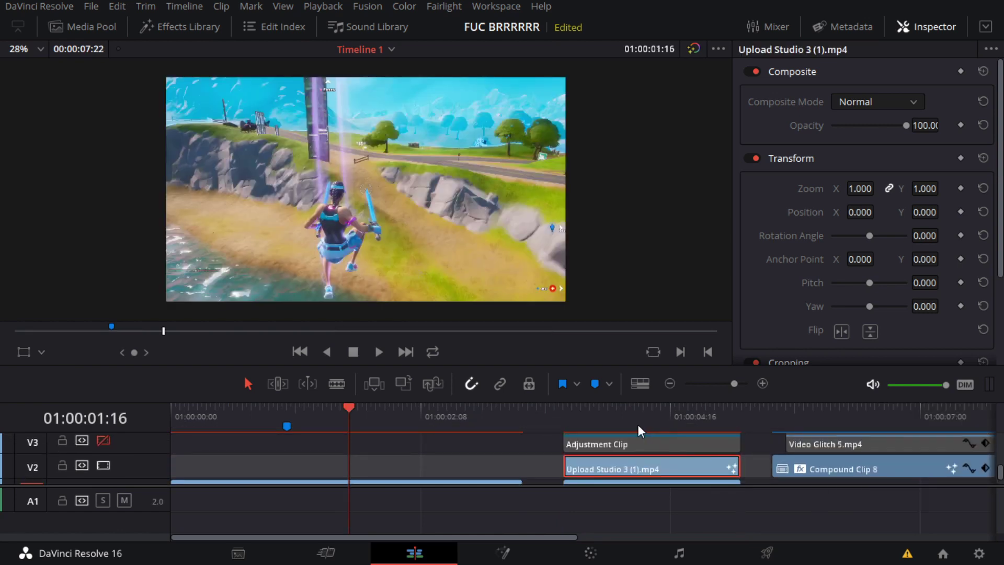
With the playhead at 01:00:04:08, disable video track V2 and open the V1 Upload Studio 3 (1).mp4 clip in Fusion
{"action": "left_click_drag", "start_coordinate": [635, 422], "coordinate": [613, 417]}
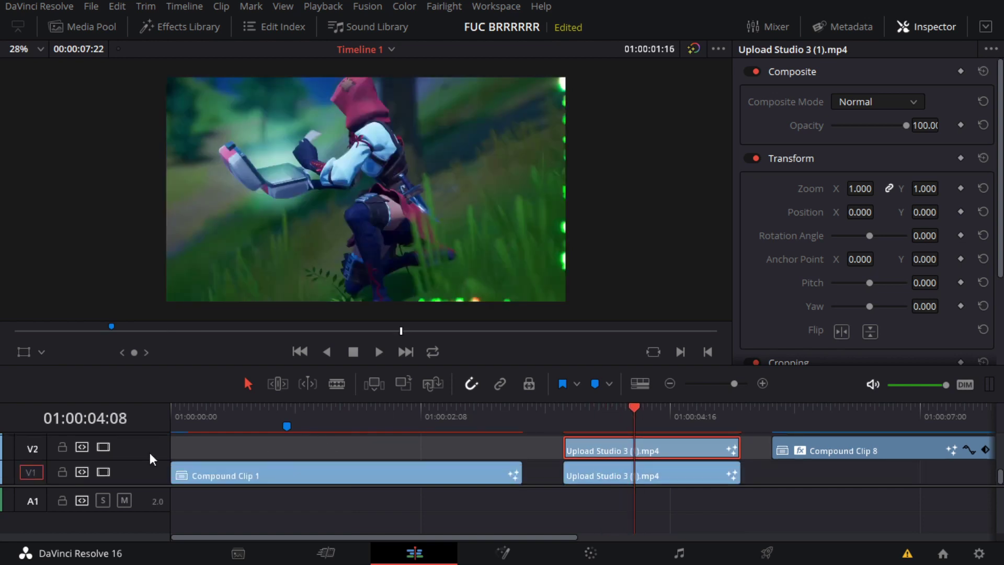
{"action": "left_click", "coordinate": [103, 447]}
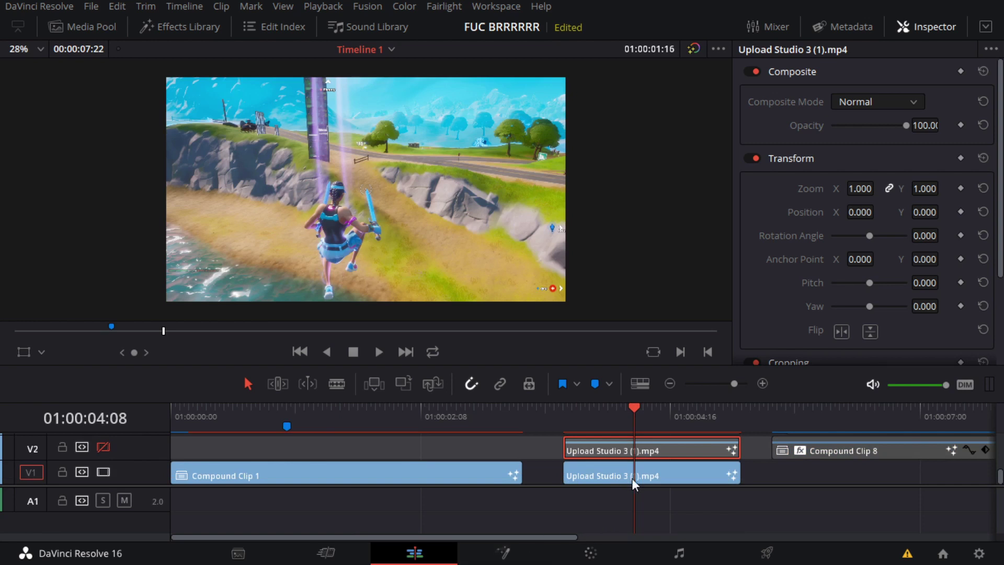
{"action": "left_click", "coordinate": [517, 563]}
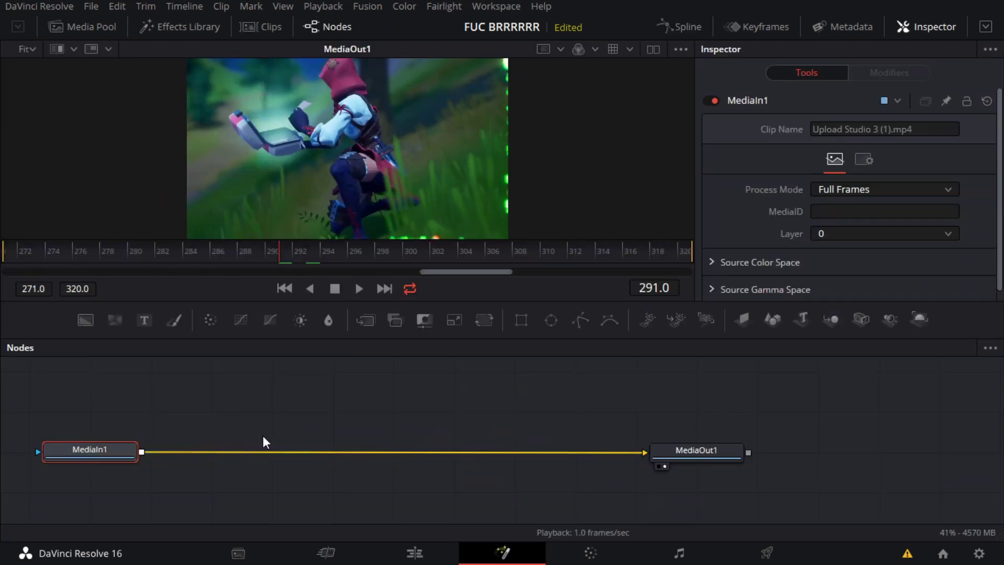
Add a Color Corrector node between MediaIn1 and MediaOut1
{"action": "key", "text": "shift+space"}
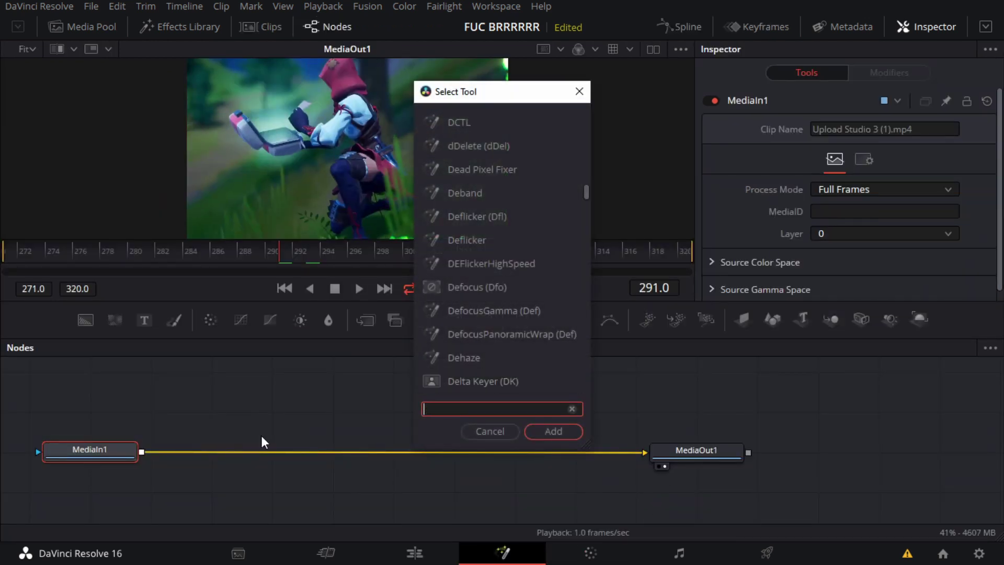
{"action": "type", "text": "tint"}
{"action": "key", "text": "BackSpace"}
{"action": "key", "text": "BackSpace"}
{"action": "key", "text": "BackSpace"}
{"action": "key", "text": "BackSpace"}
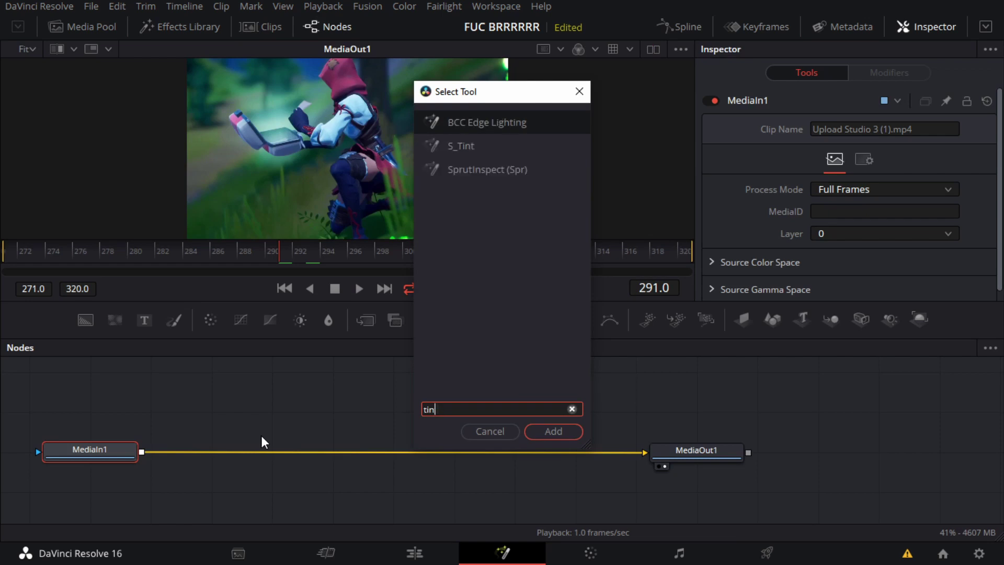
{"action": "type", "text": "color"}
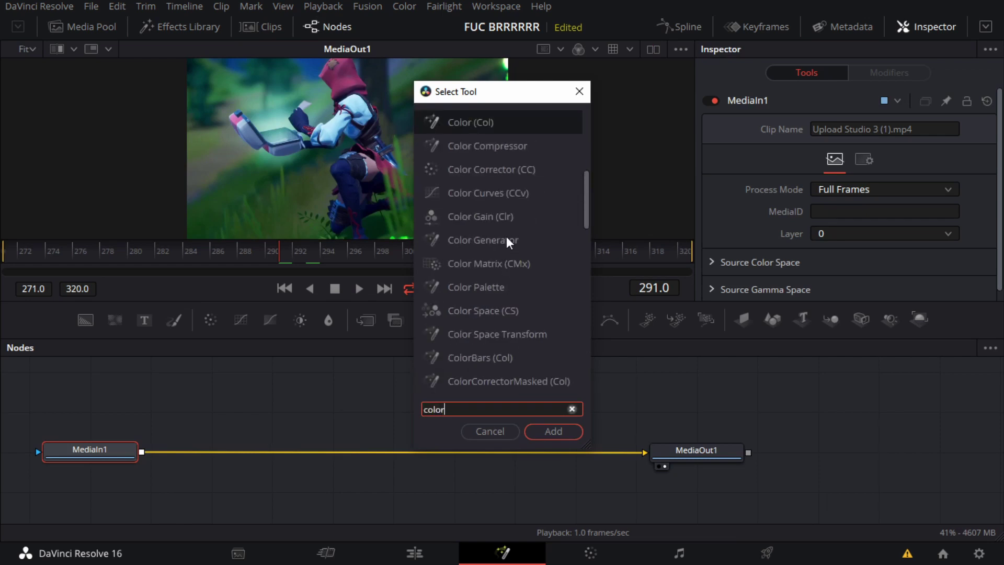
{"action": "double_click", "coordinate": [521, 166]}
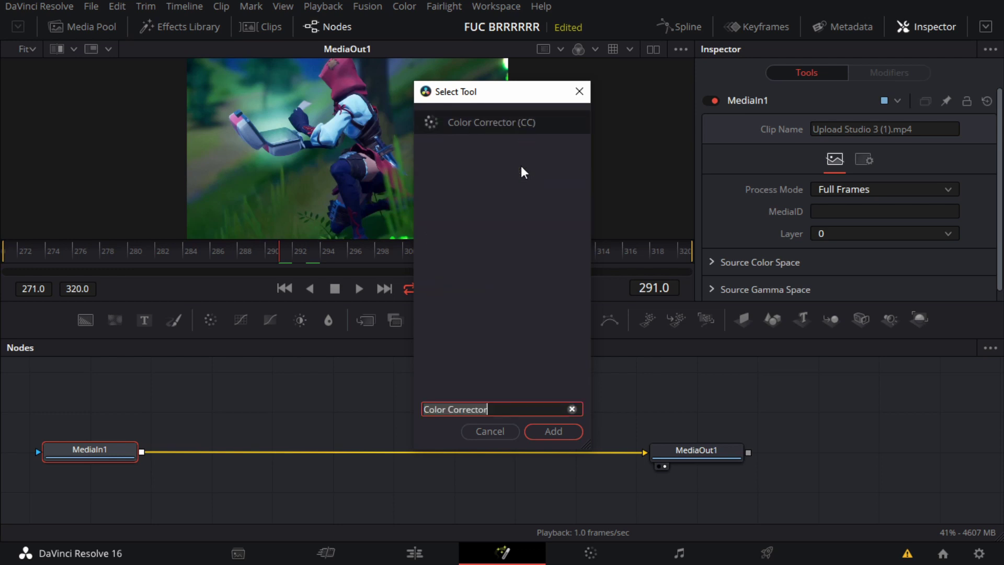
Set the ColorCorrector1 Saturation to 0.0, checking the image in an enlarged viewer, and restore the node graph
{"action": "left_click_drag", "start_coordinate": [425, 338], "coordinate": [425, 521]}
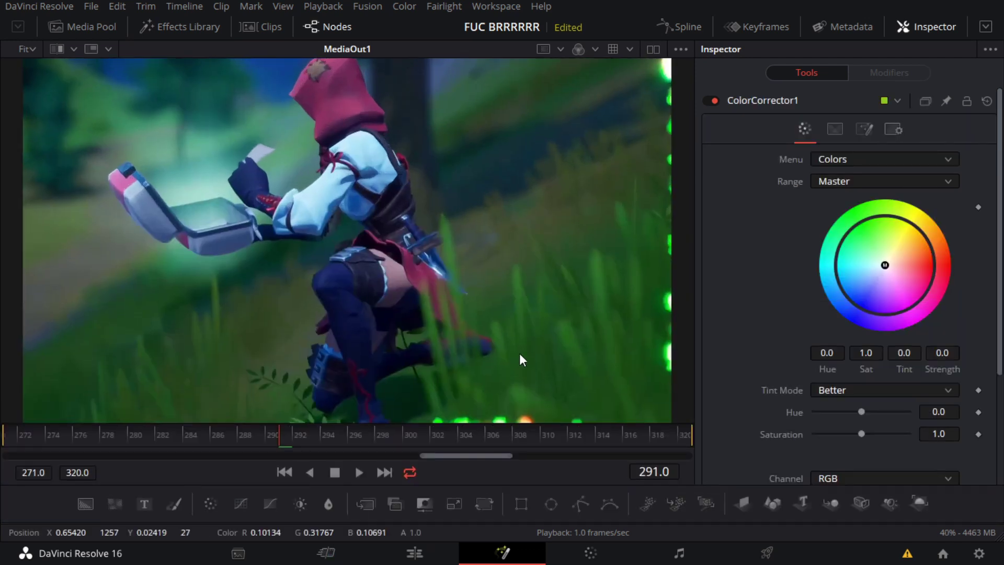
{"action": "left_click_drag", "start_coordinate": [861, 434], "coordinate": [815, 434]}
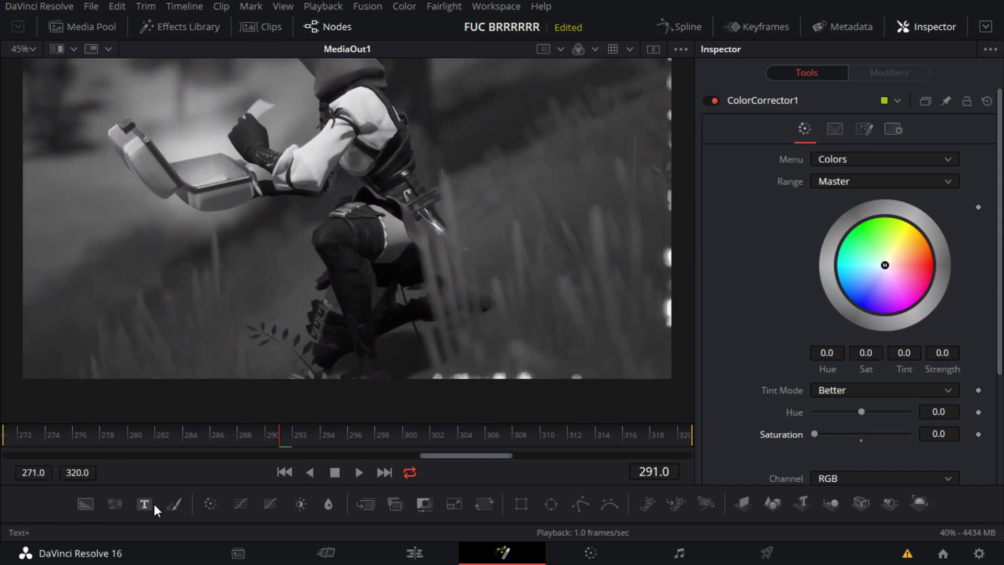
{"action": "left_click_drag", "start_coordinate": [183, 521], "coordinate": [215, 384]}
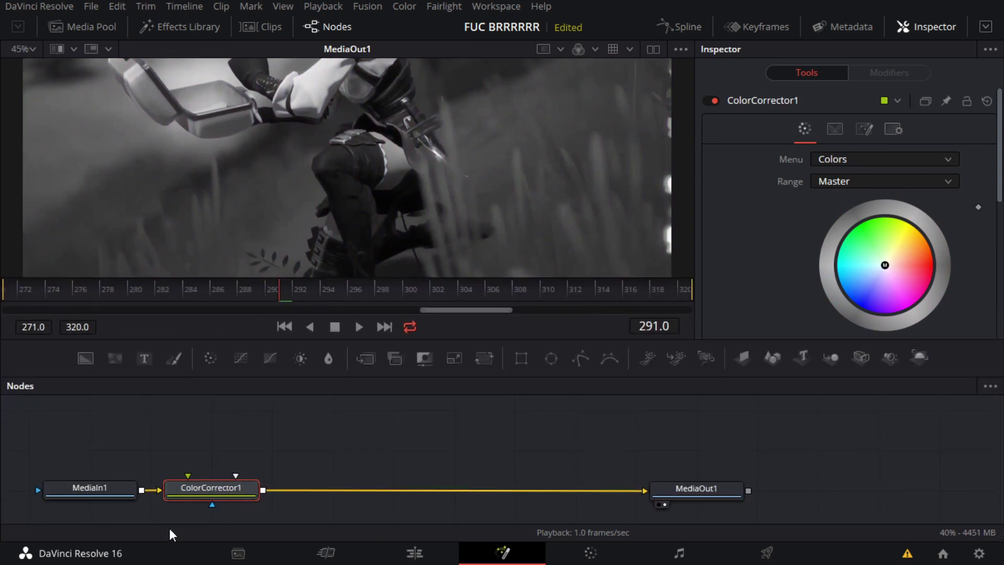
Add a Blur node between ColorCorrector1 and MediaOut1
{"action": "key", "text": "shift+space"}
{"action": "type", "text": "blur"}
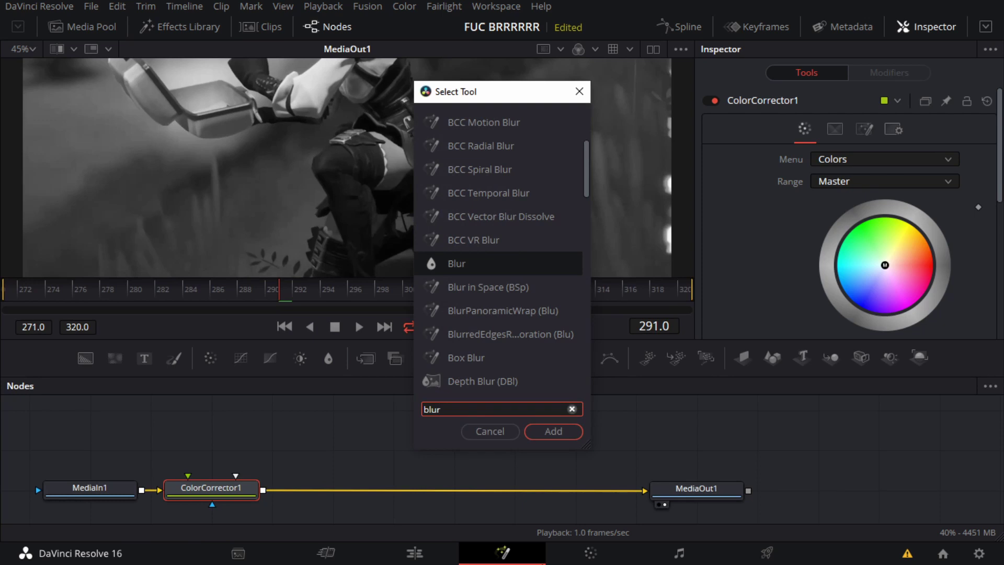
{"action": "key", "text": "Return"}
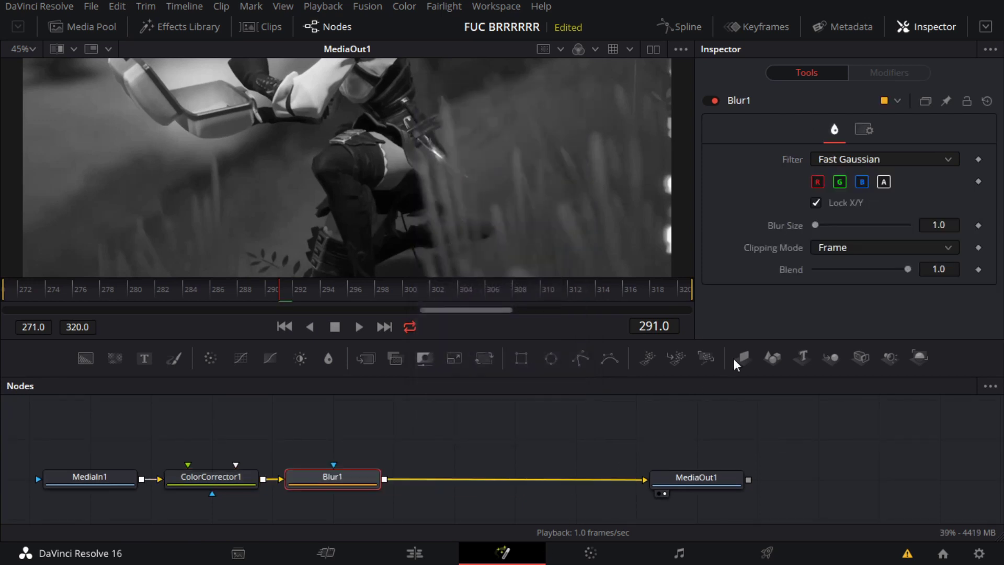
Set the Blur1 Blur Size to 5.5 and add a Transform node between Blur1 and MediaOut1
{"action": "left_click_drag", "start_coordinate": [818, 228], "coordinate": [825, 228]}
{"action": "key", "text": "shift+space"}
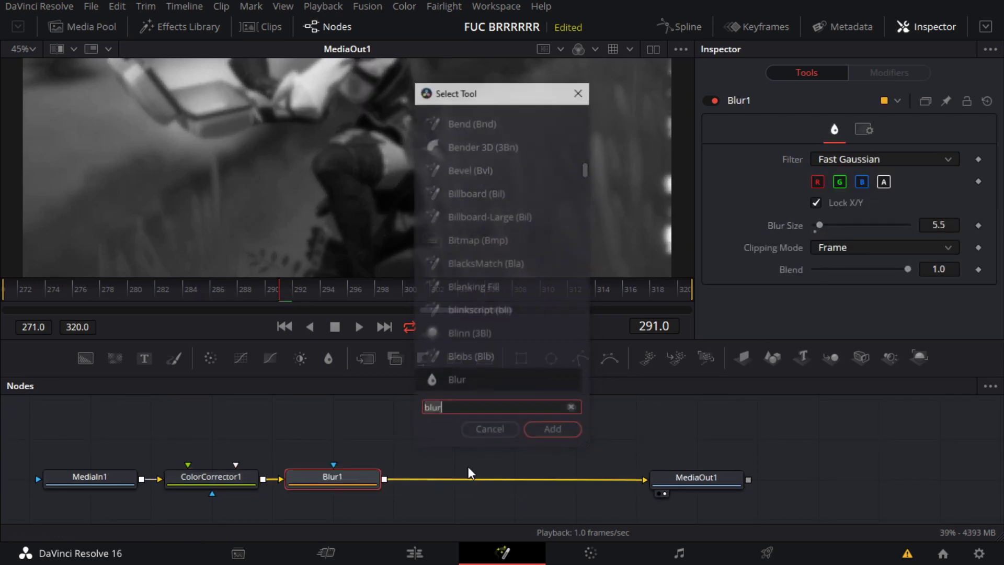
{"action": "type", "text": "transf"}
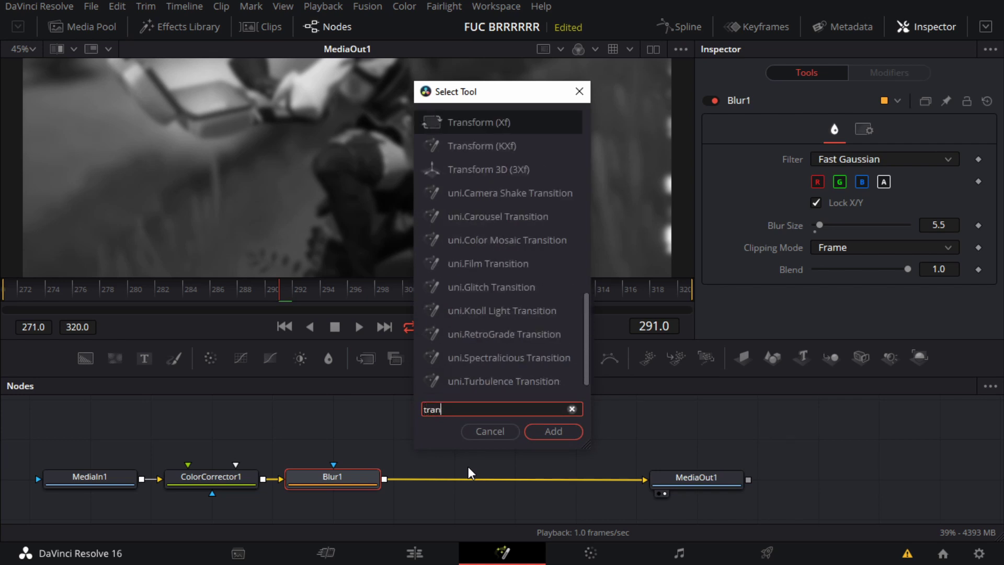
{"action": "key", "text": "Return"}
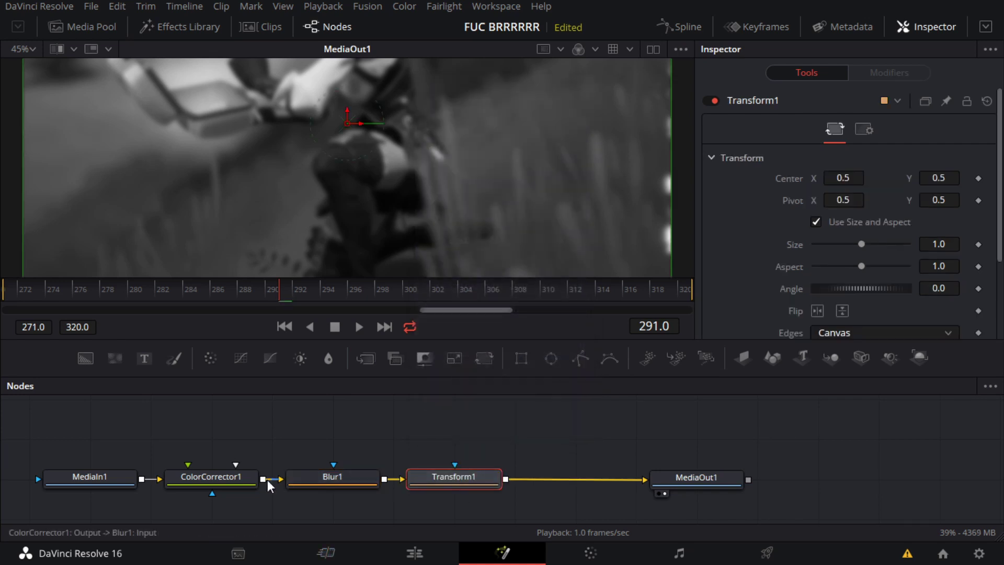
Review the ColorCorrector1 and Blur1 nodes and their settings in the background clip's node chain
{"action": "left_click", "coordinate": [218, 480]}
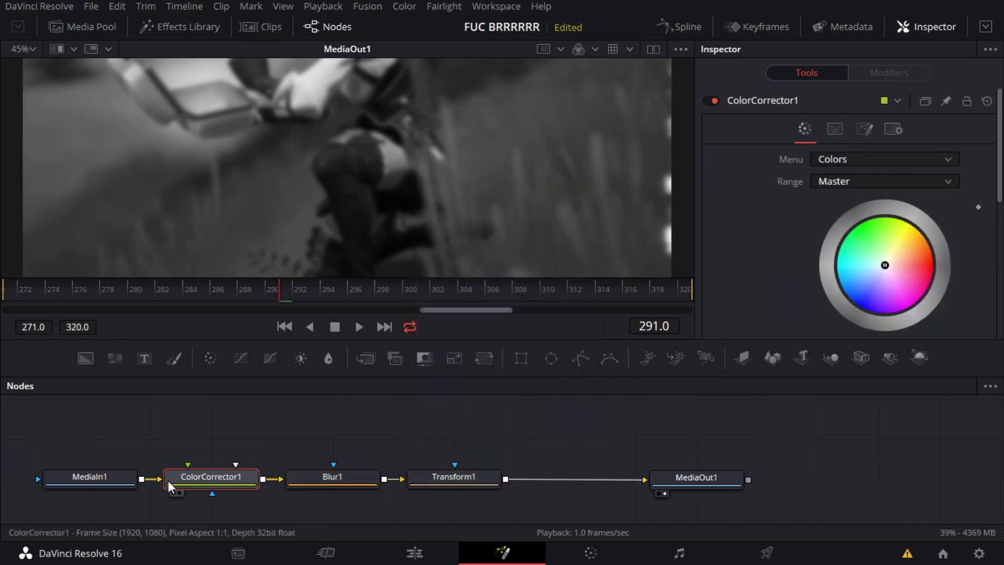
{"action": "left_click_drag", "start_coordinate": [297, 485], "coordinate": [291, 488]}
{"action": "left_click", "coordinate": [291, 488]}
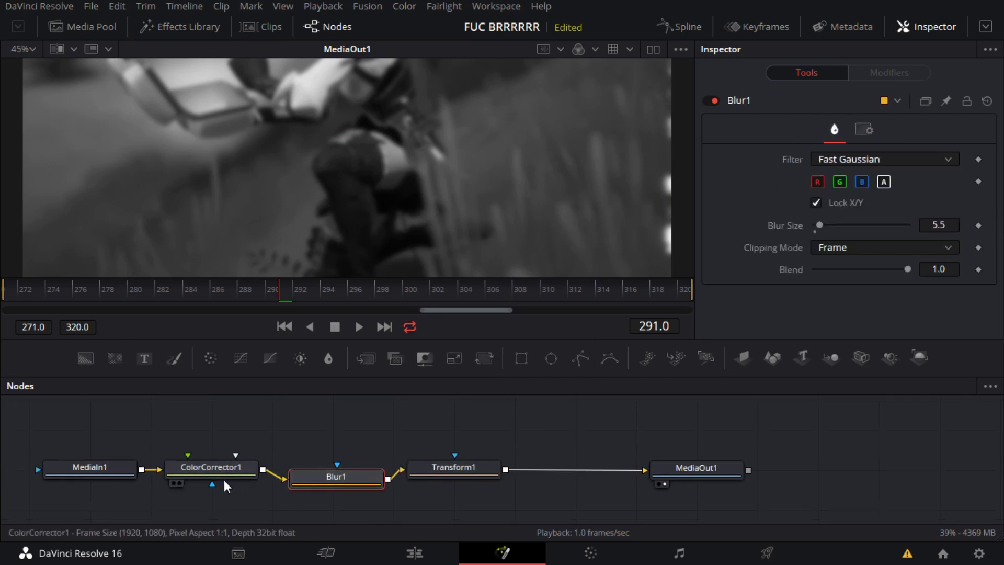
{"action": "left_click", "coordinate": [223, 477]}
{"action": "left_click", "coordinate": [358, 485]}
Set the Transform1 Size to 1.25, checking the enlarged background image in a taller viewer
{"action": "left_click", "coordinate": [435, 471]}
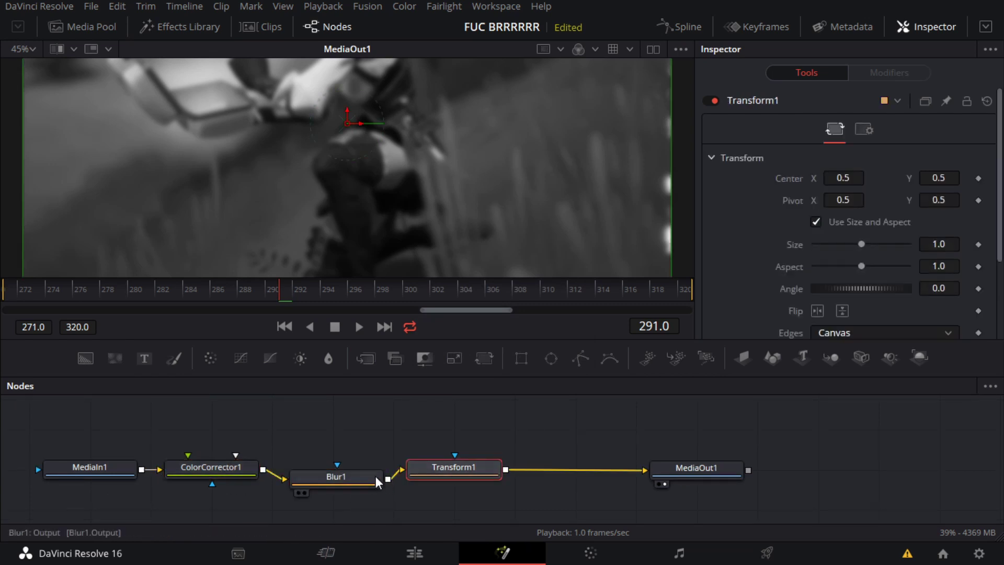
{"action": "left_click_drag", "start_coordinate": [437, 379], "coordinate": [459, 481]}
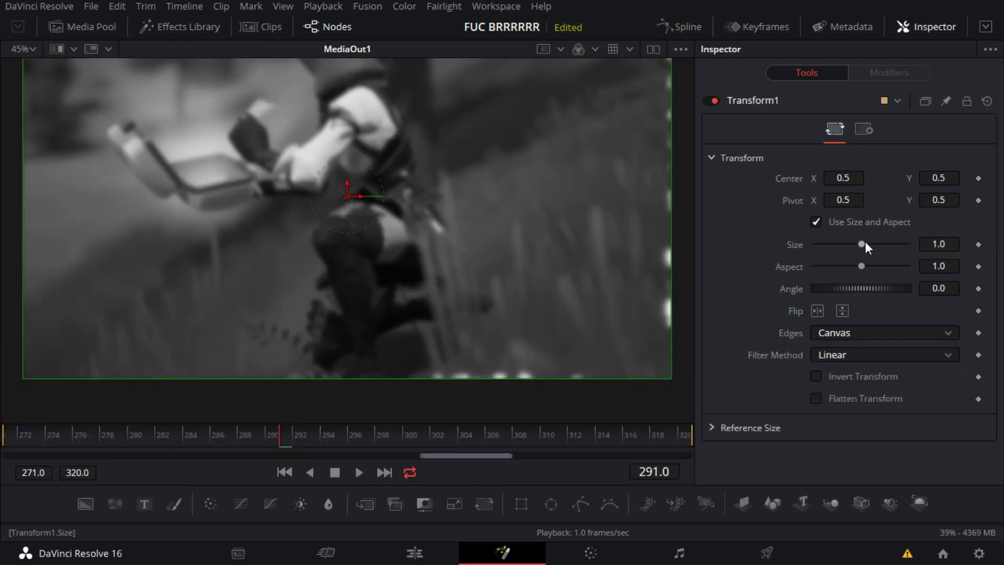
{"action": "left_click_drag", "start_coordinate": [865, 241], "coordinate": [868, 240]}
{"action": "scroll", "coordinate": [377, 296], "scroll_direction": "down", "scroll_amount": 3}
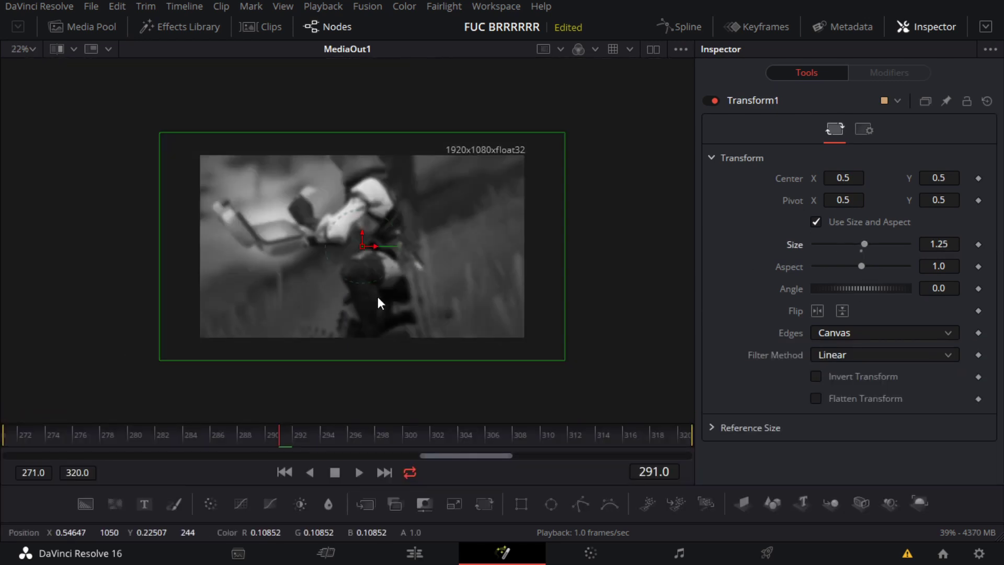
Return to the Edit page, re-enable video track V2 and open its Upload Studio 3 (1).mp4 clip in Fusion
{"action": "left_click", "coordinate": [421, 555]}
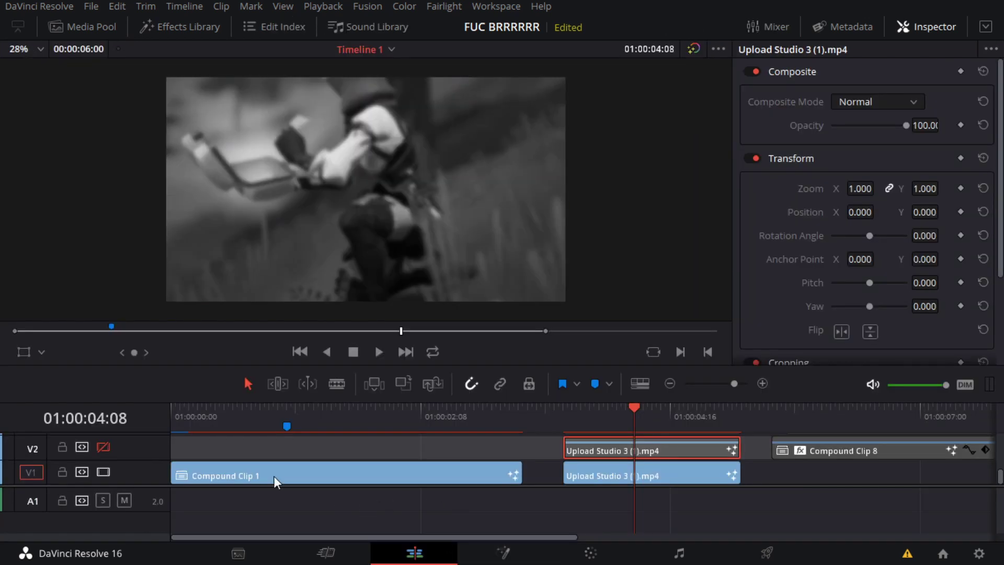
{"action": "scroll", "coordinate": [495, 460], "scroll_direction": "up", "scroll_amount": 3}
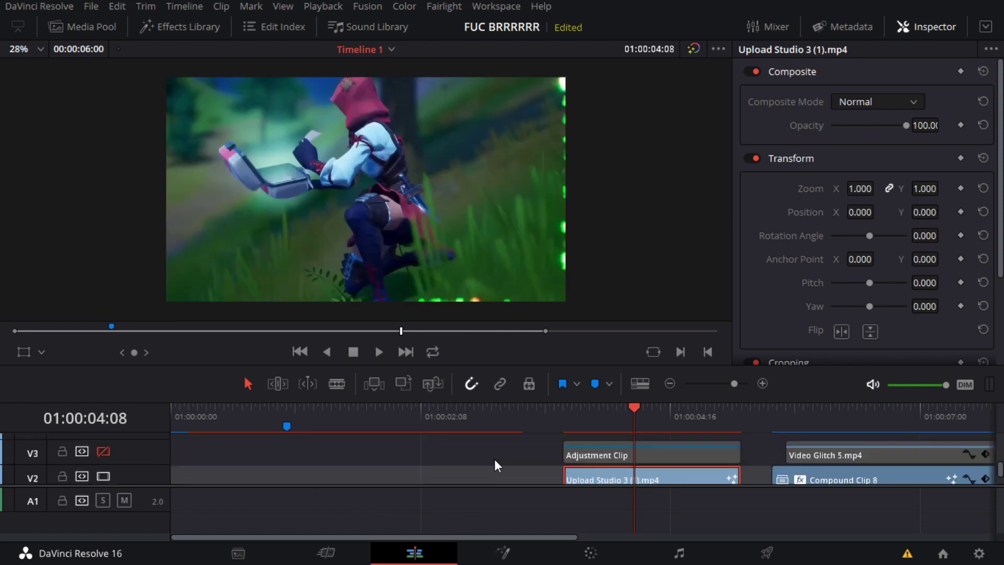
{"action": "left_click", "coordinate": [501, 552]}
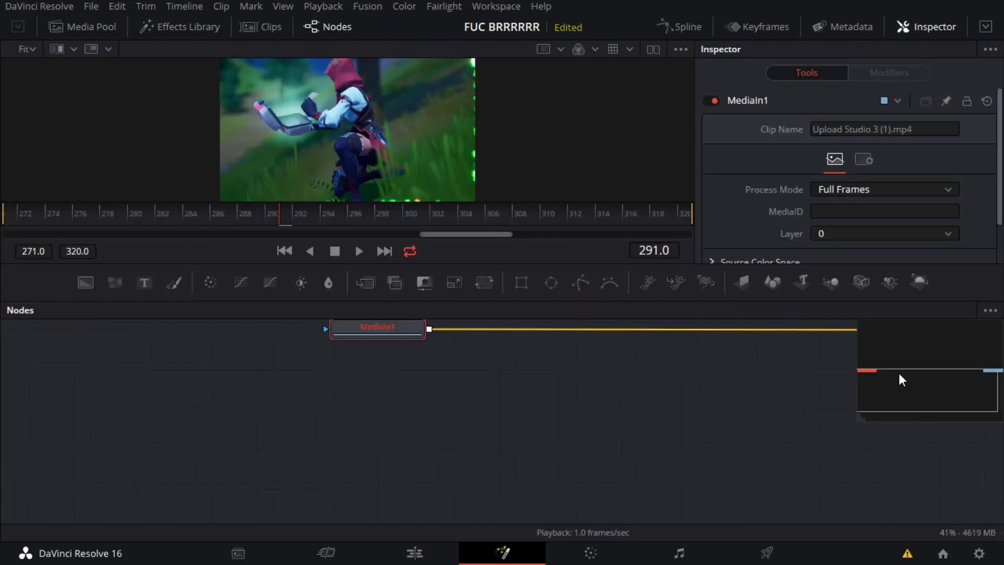
Add a Delta Keyer node between MediaIn1 and MediaOut1
{"action": "key", "text": "shift+space"}
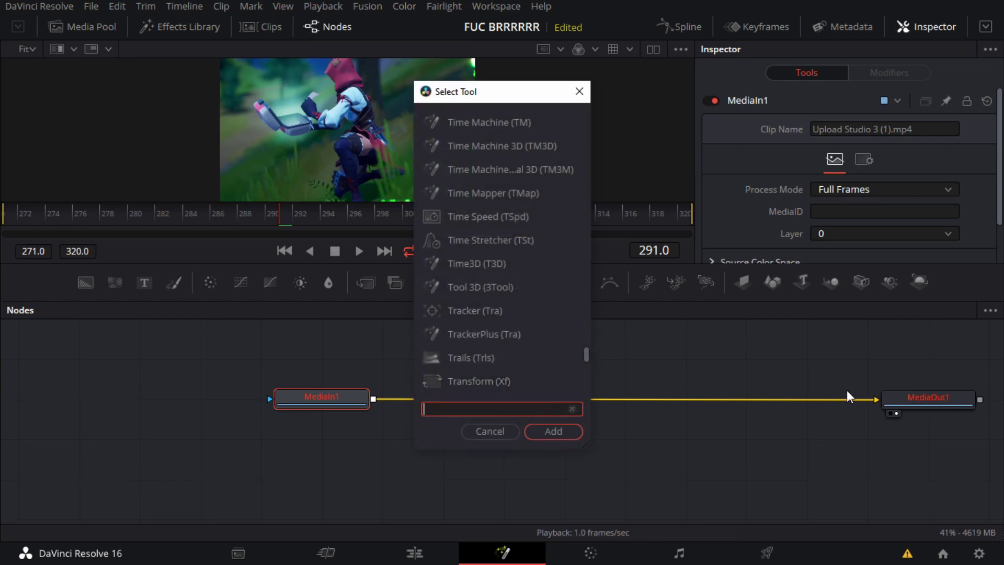
{"action": "type", "text": "delta"}
{"action": "key", "text": "Return"}
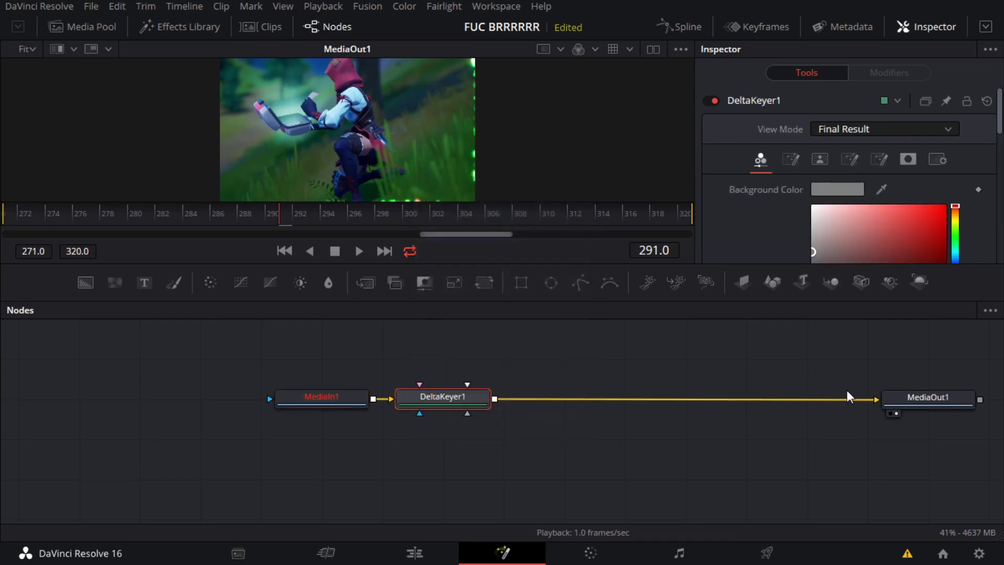
Sample the green grass in the MediaIn1 image as the DeltaKeyer1 Background Color and display the DeltaKeyer1 result
{"action": "left_click", "coordinate": [288, 413]}
{"action": "left_click_drag", "start_coordinate": [432, 300], "coordinate": [433, 523]}
{"action": "left_click_drag", "start_coordinate": [881, 189], "coordinate": [595, 308]}
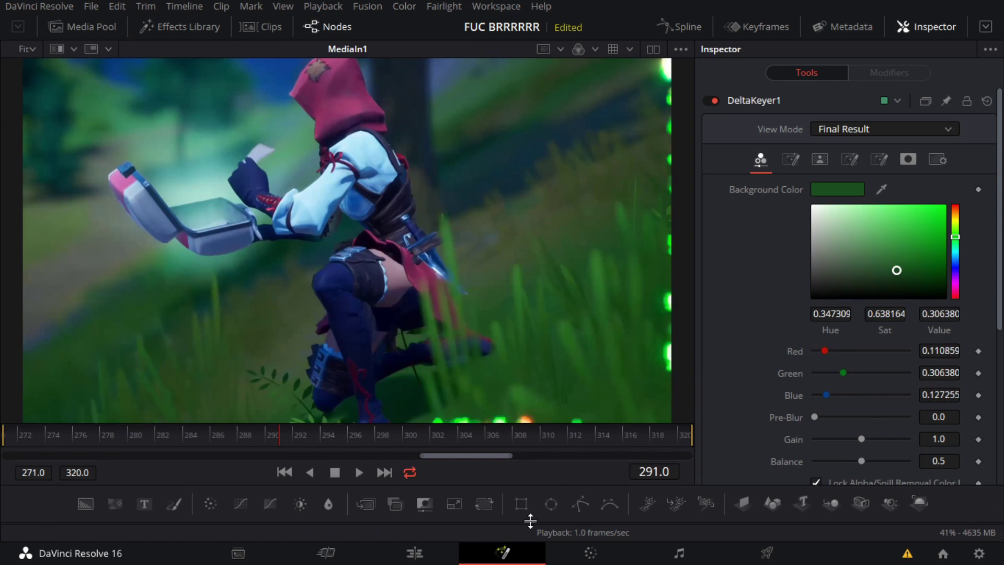
{"action": "left_click_drag", "start_coordinate": [531, 523], "coordinate": [550, 385]}
{"action": "left_click", "coordinate": [407, 513]}
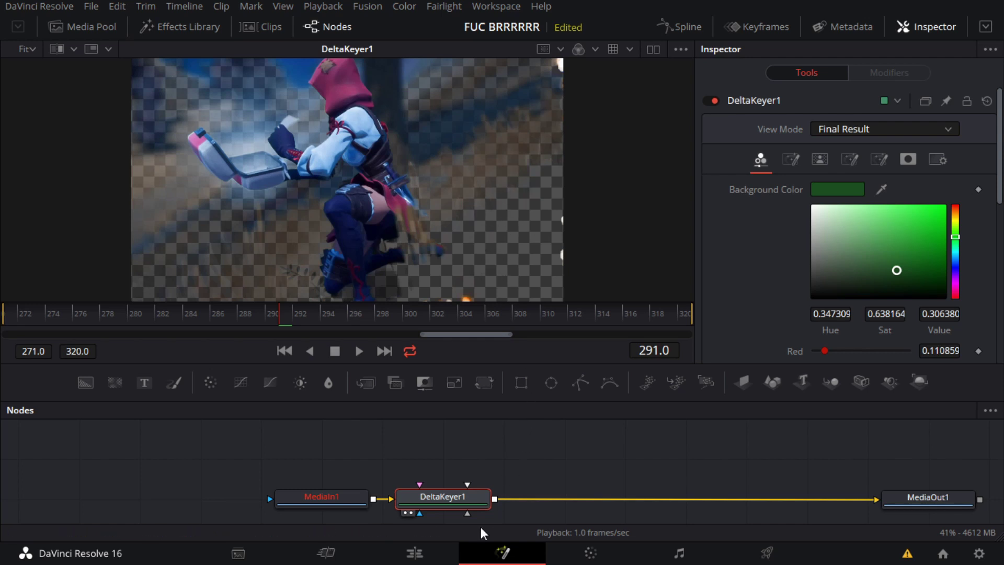
Return to the Edit page and inspect the keyed character over the blurred background up close
{"action": "left_click", "coordinate": [415, 554]}
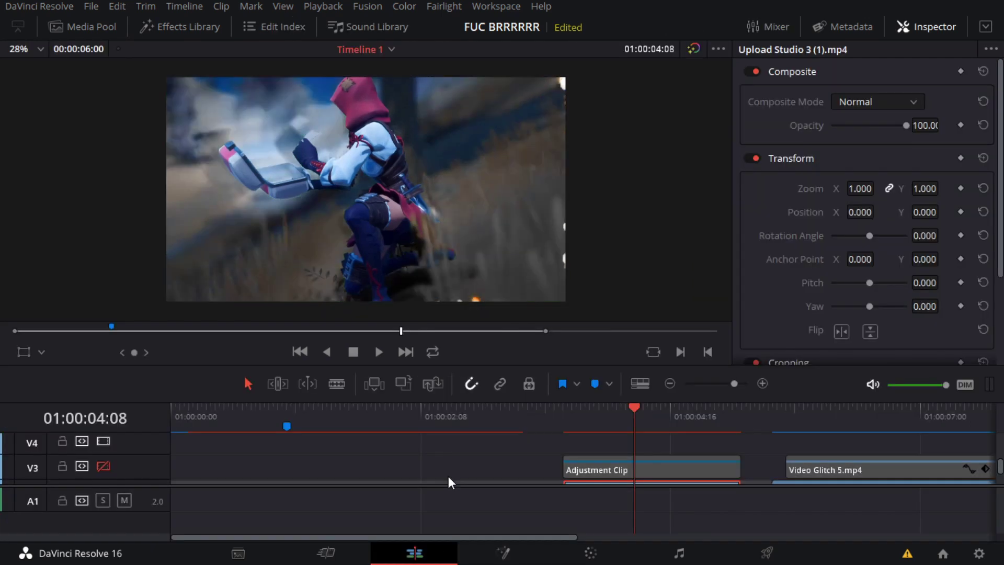
{"action": "scroll", "coordinate": [187, 152], "scroll_direction": "up", "scroll_amount": 3}
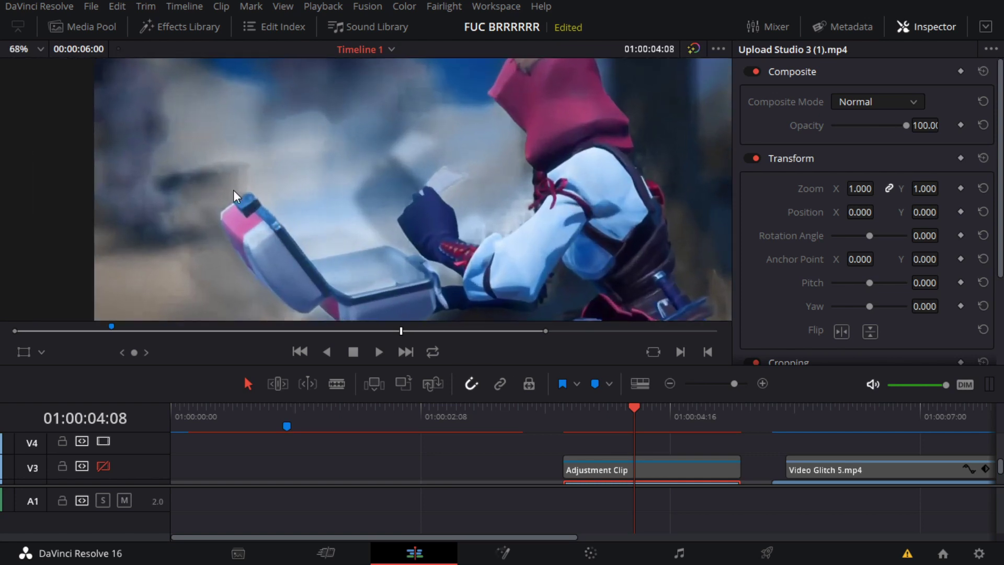
{"action": "scroll", "coordinate": [191, 256], "scroll_direction": "down", "scroll_amount": 4}
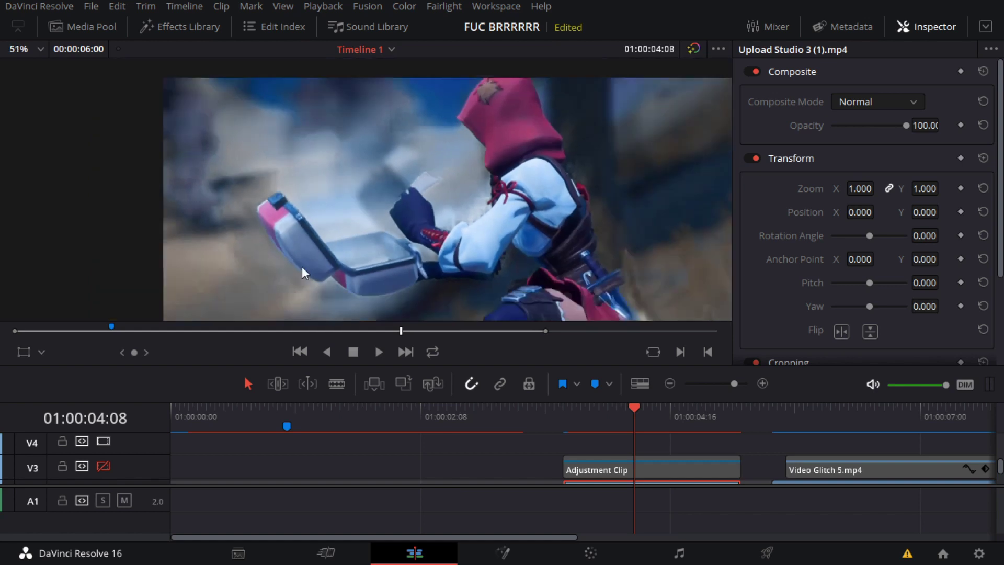
{"action": "scroll", "coordinate": [422, 196], "scroll_direction": "up", "scroll_amount": 3}
{"action": "scroll", "coordinate": [422, 197], "scroll_direction": "up", "scroll_amount": 1}
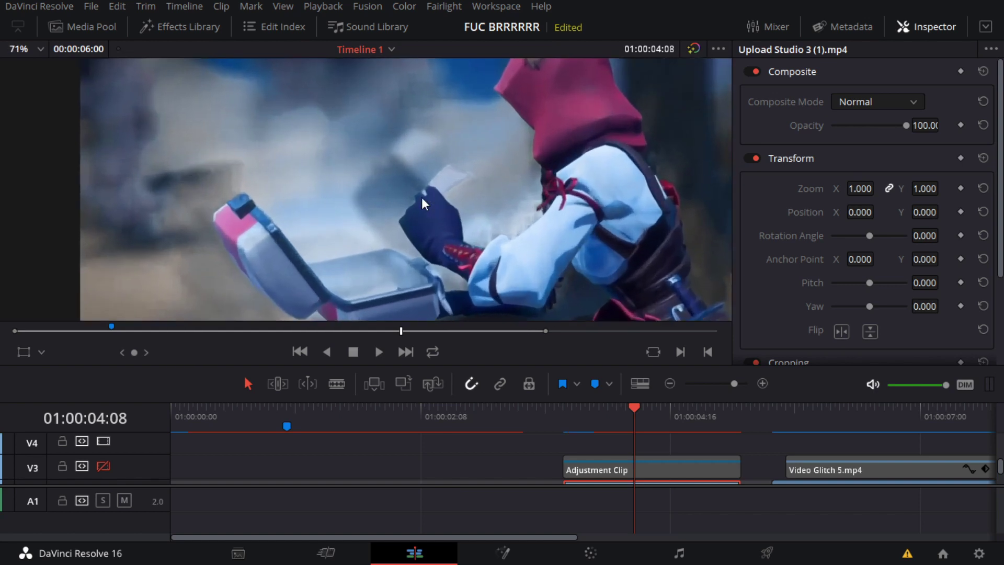
{"action": "scroll", "coordinate": [434, 220], "scroll_direction": "down", "scroll_amount": 4}
Move the playhead to 01:00:06:09 and select Compound Clip 8 on V2 to show its OpenFX effects
{"action": "left_click", "coordinate": [531, 422]}
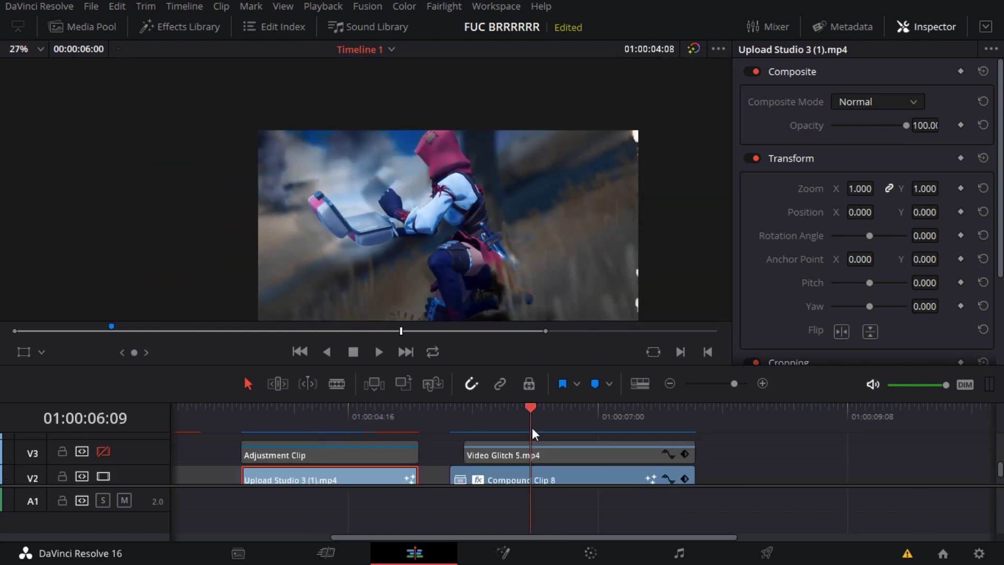
{"action": "scroll", "coordinate": [544, 445], "scroll_direction": "down", "scroll_amount": 1}
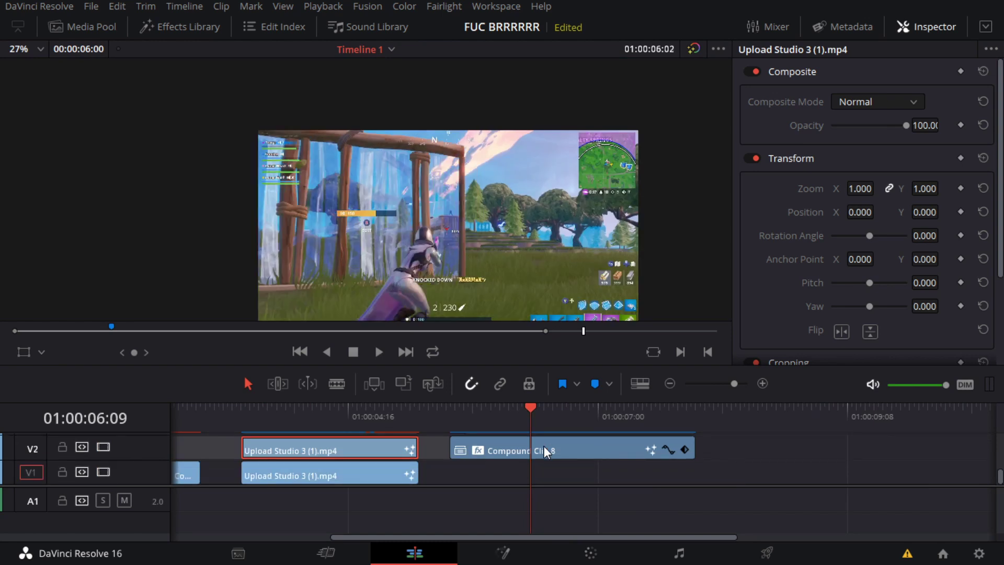
{"action": "left_click", "coordinate": [544, 445]}
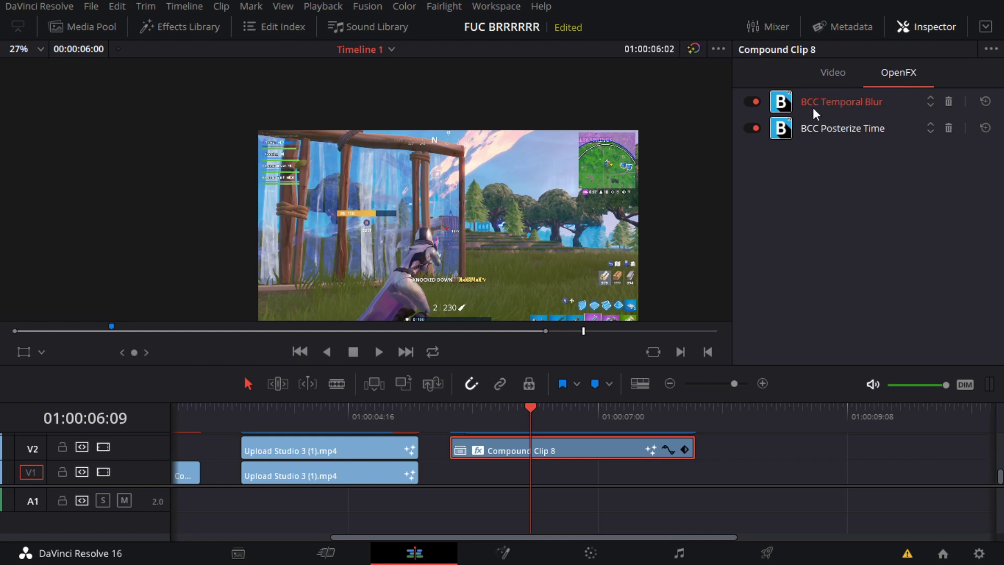
Search the OpenFX effects for "BCC tem" to locate BCC Temporal Blur, and close the effects library
{"action": "left_click", "coordinate": [178, 29]}
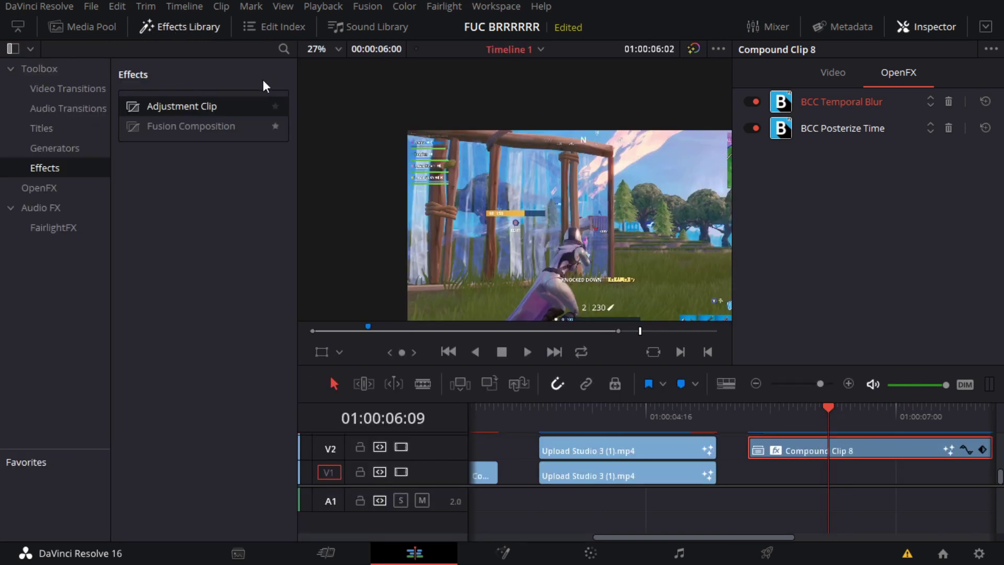
{"action": "left_click", "coordinate": [283, 49]}
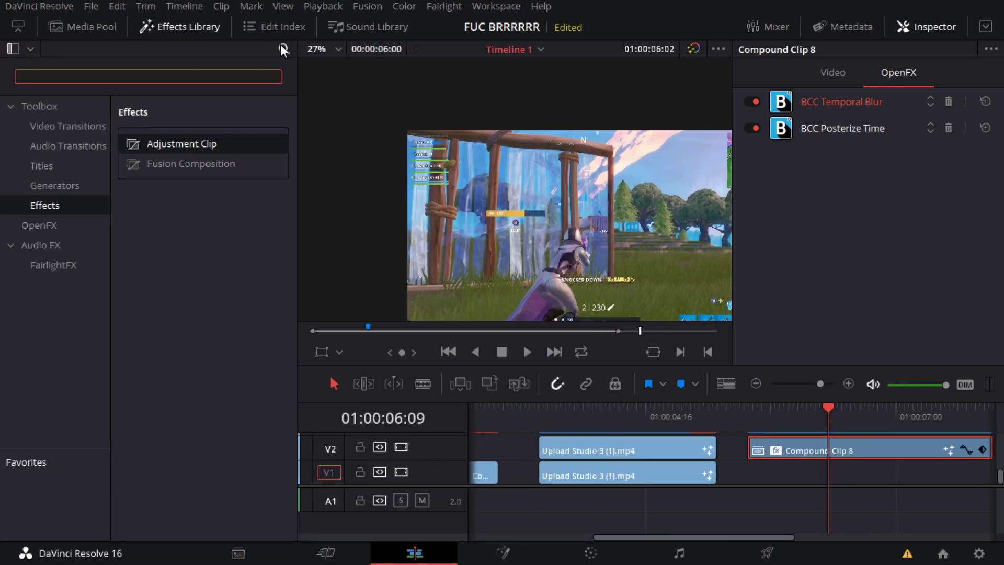
{"action": "type", "text": "BCC"}
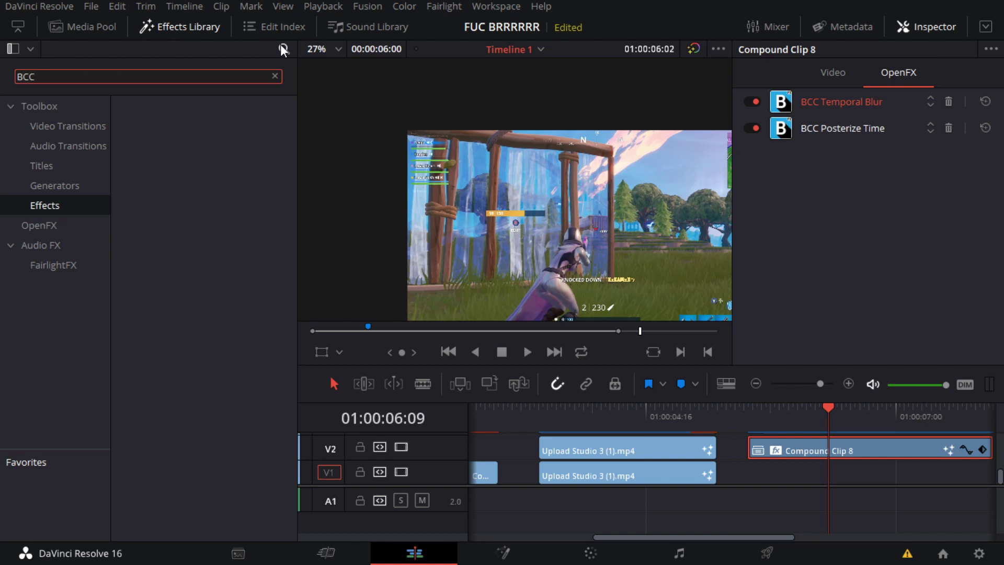
{"action": "left_click", "coordinate": [66, 226]}
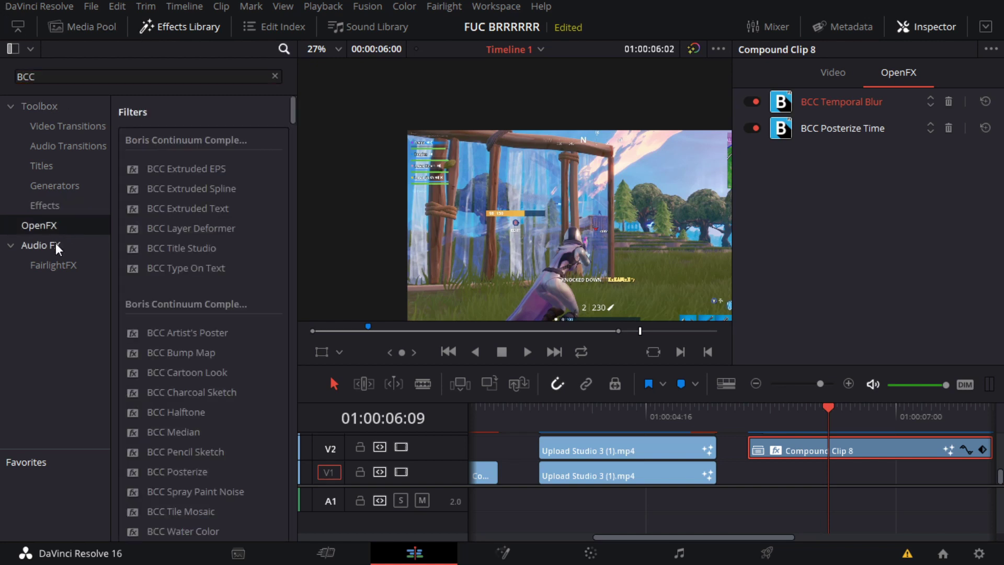
{"action": "left_click", "coordinate": [248, 77]}
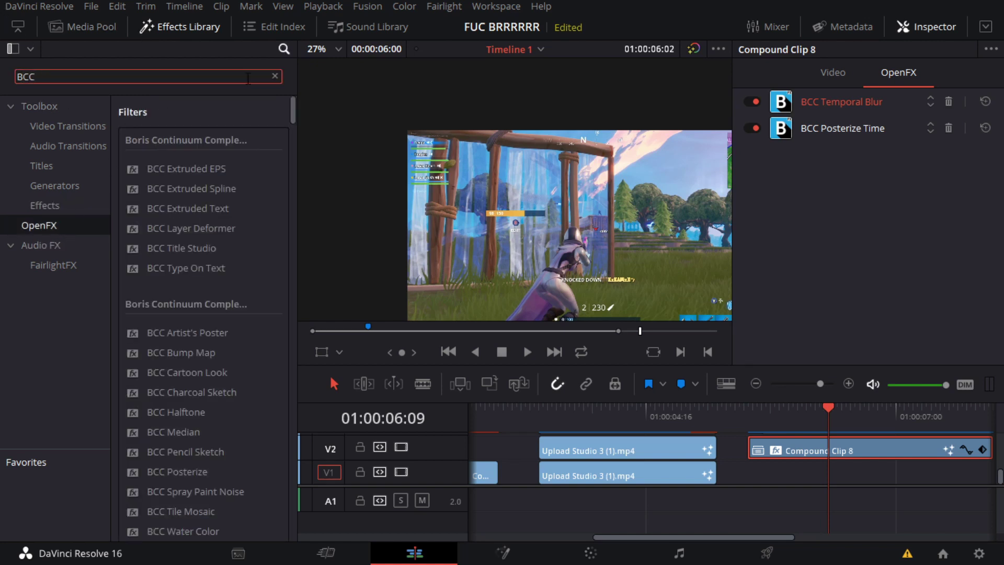
{"action": "type", "text": "tem"}
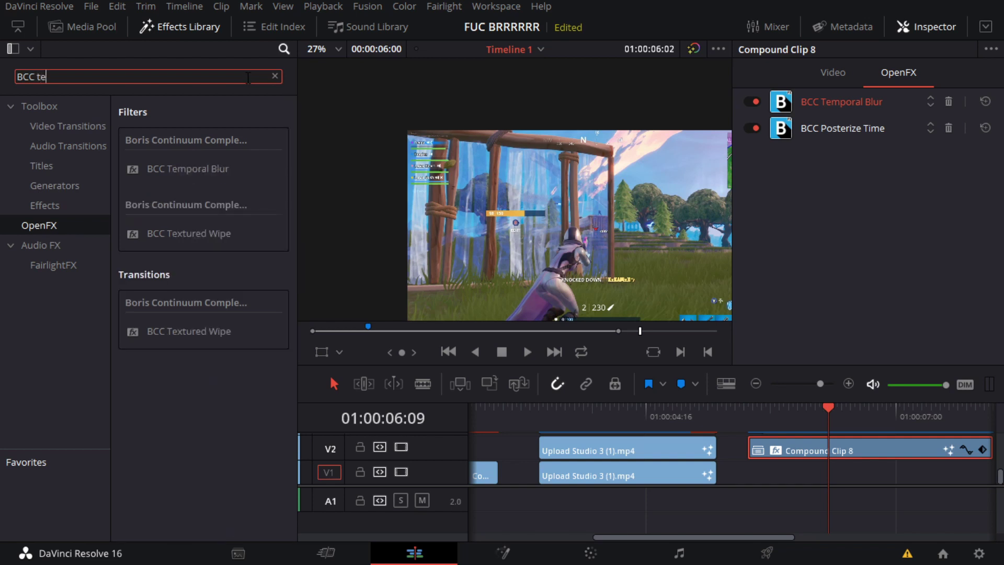
{"action": "left_click", "coordinate": [202, 168]}
{"action": "left_click_drag", "start_coordinate": [204, 169], "coordinate": [173, 172]}
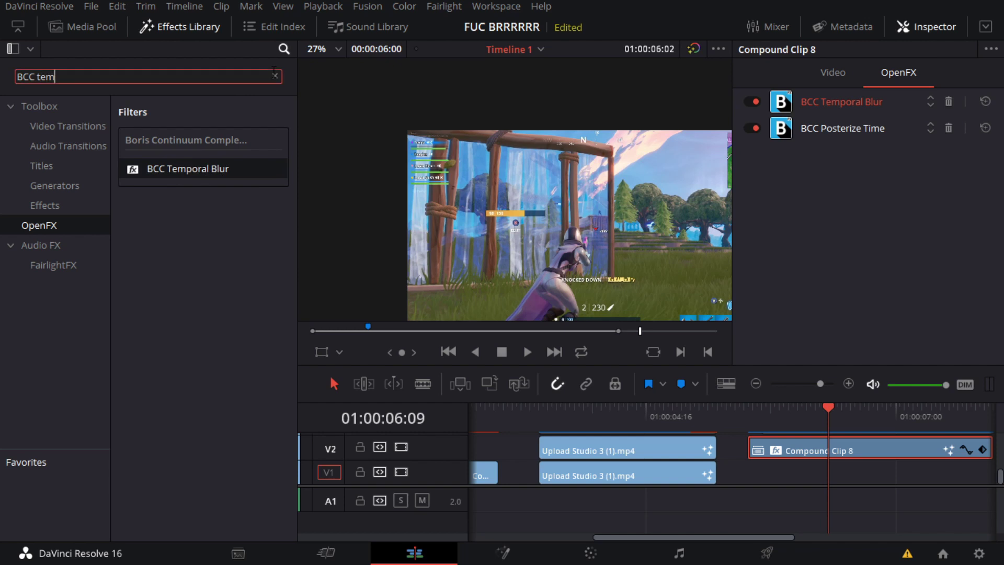
{"action": "left_click", "coordinate": [179, 27]}
Expand BCC Temporal Blur on Compound Clip 8 and step through its Amount (Frames) keyframe animation up to 01:00:06:18
{"action": "left_click", "coordinate": [811, 104]}
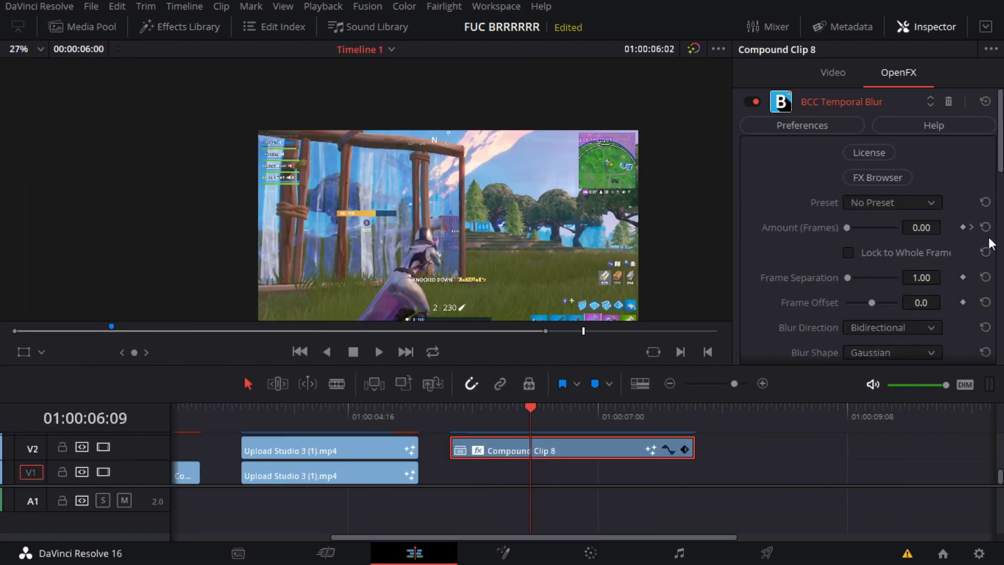
{"action": "left_click", "coordinate": [962, 227]}
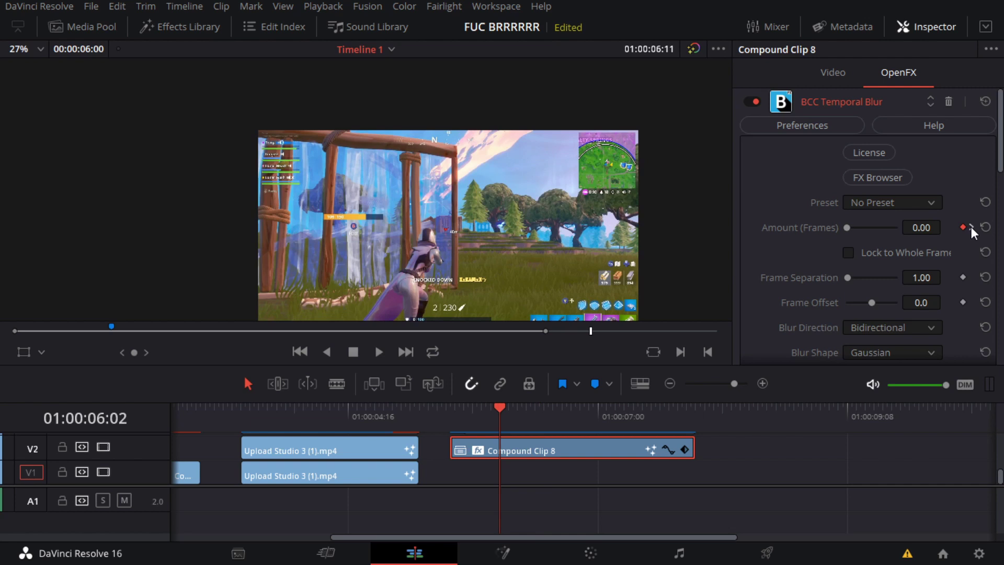
{"action": "key", "text": "Right"}
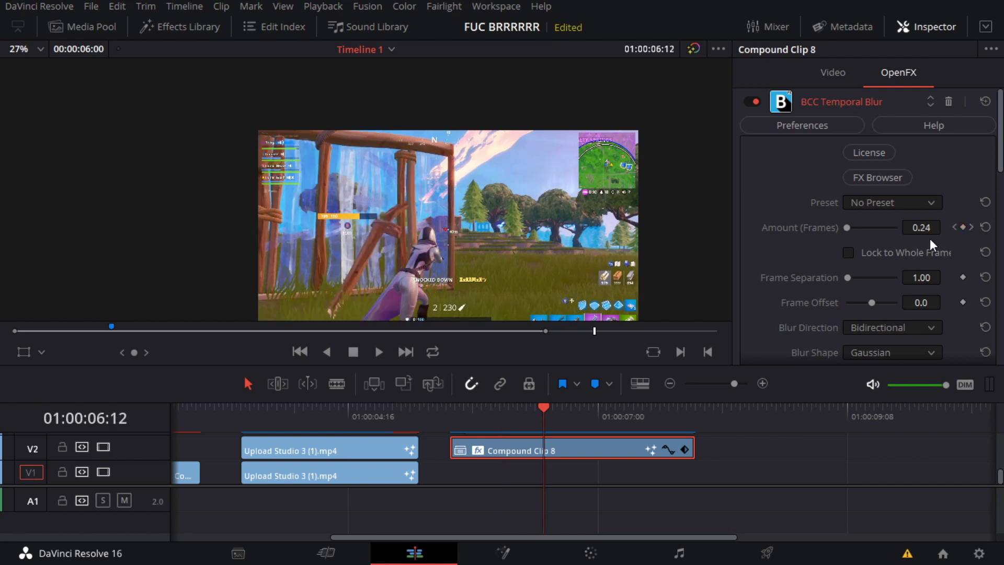
{"action": "key", "text": "Right"}
{"action": "key", "text": "Right"}
{"action": "key", "text": "Right"}
{"action": "key", "text": "Right"}
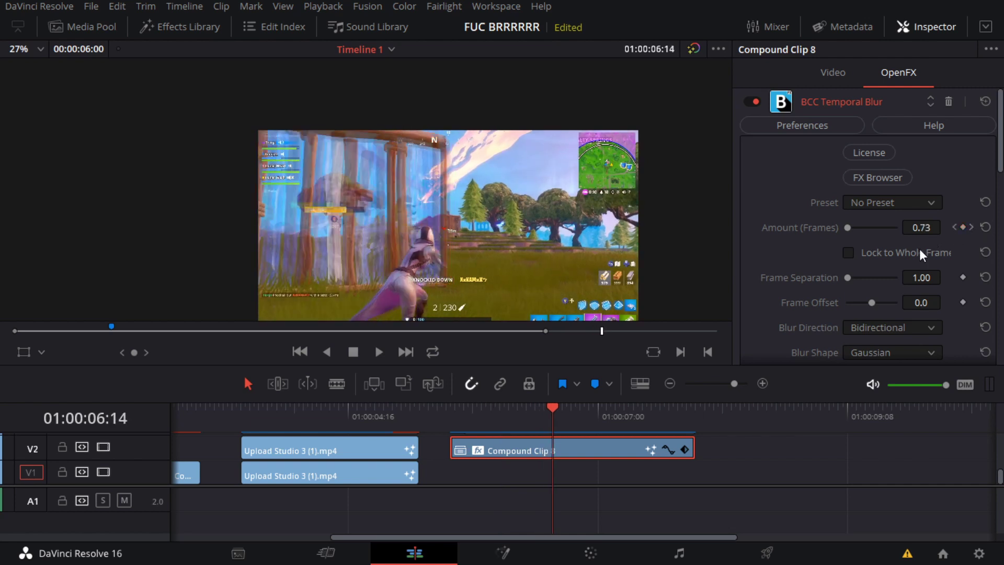
{"action": "key", "text": "Right"}
{"action": "key", "text": "Right"}
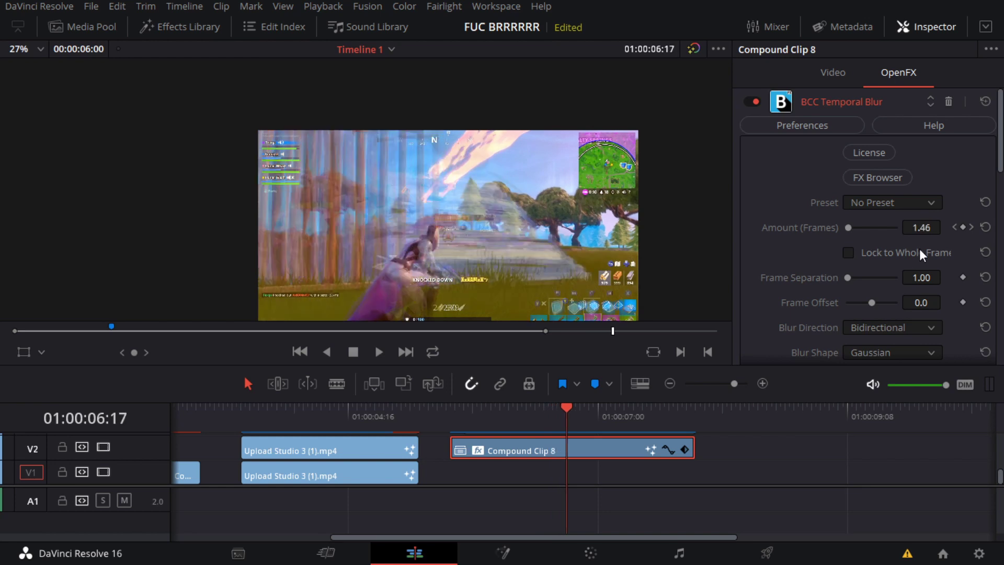
{"action": "scroll", "coordinate": [356, 206], "scroll_direction": "down", "scroll_amount": 2}
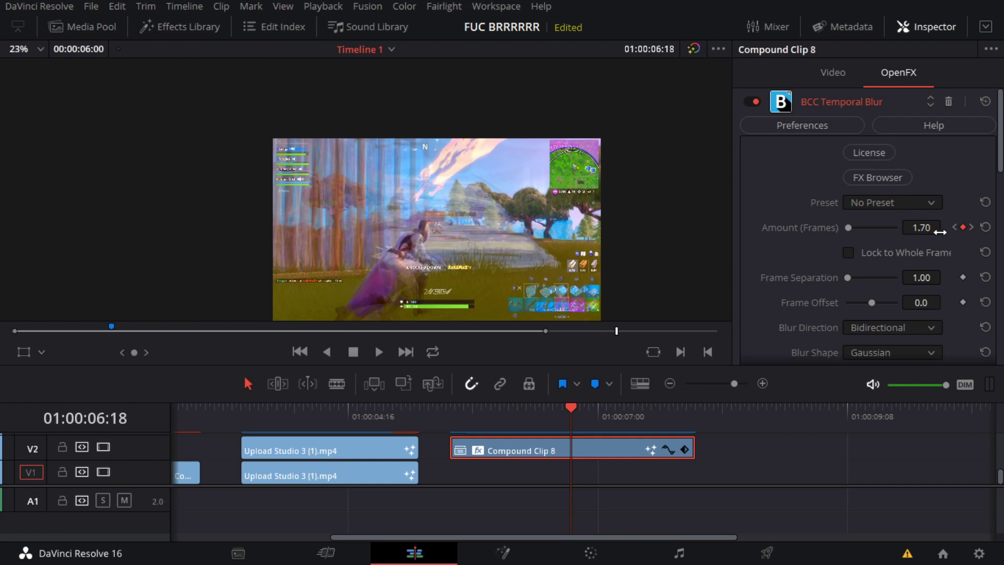
Go to the next BCC Temporal Blur Amount keyframe at 01:00:07:06, and step back to BCC Posterize Time's Frame Separation keyframe at 01:00:06:11
{"action": "left_click", "coordinate": [971, 227]}
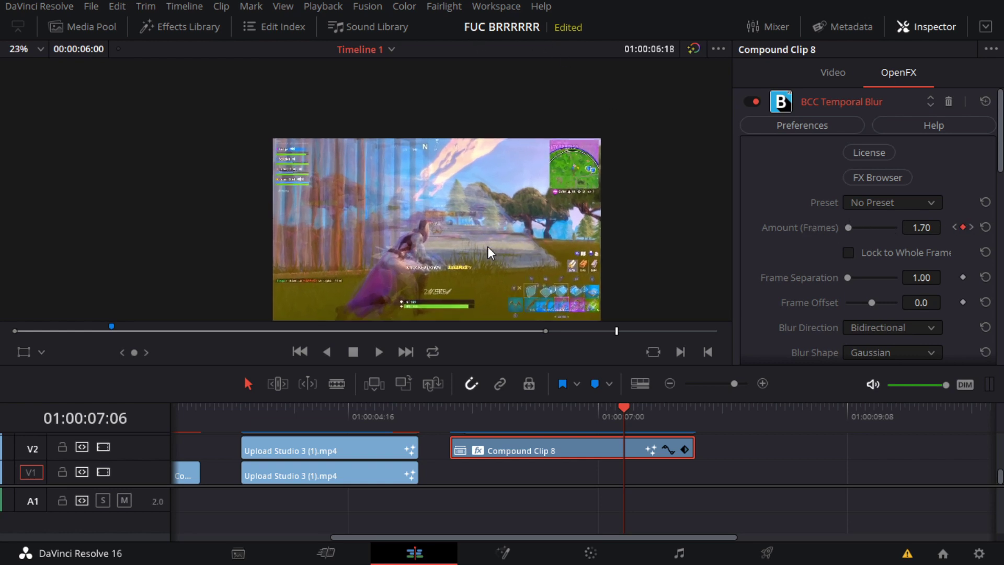
{"action": "scroll", "coordinate": [487, 246], "scroll_direction": "up", "scroll_amount": 3}
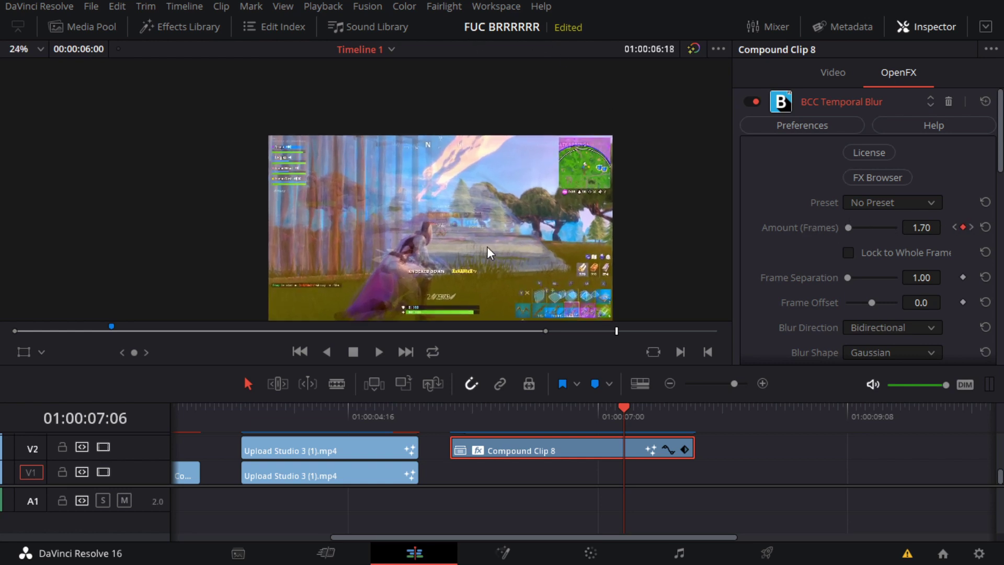
{"action": "left_click", "coordinate": [848, 102]}
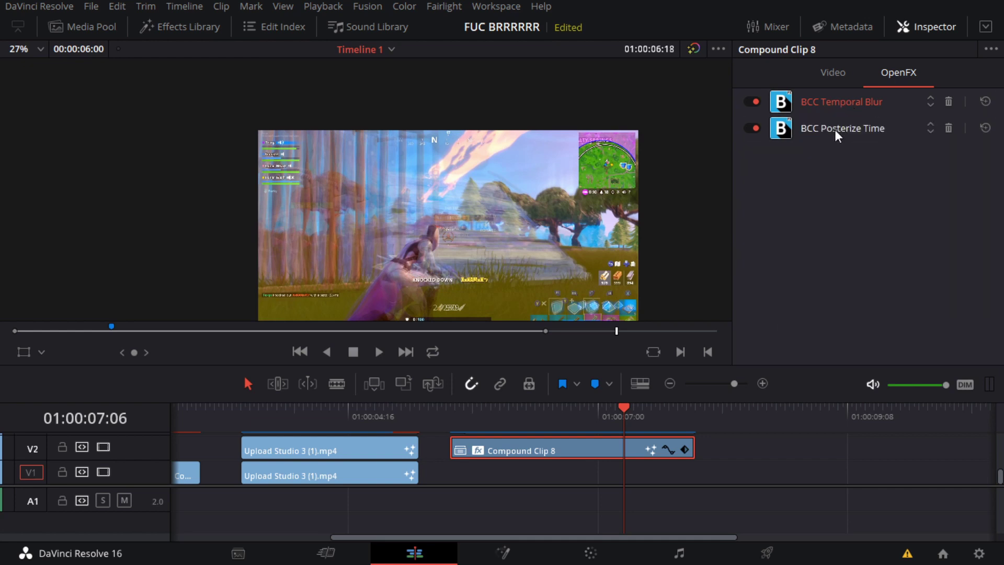
{"action": "left_click", "coordinate": [836, 130]}
{"action": "left_click", "coordinate": [956, 277]}
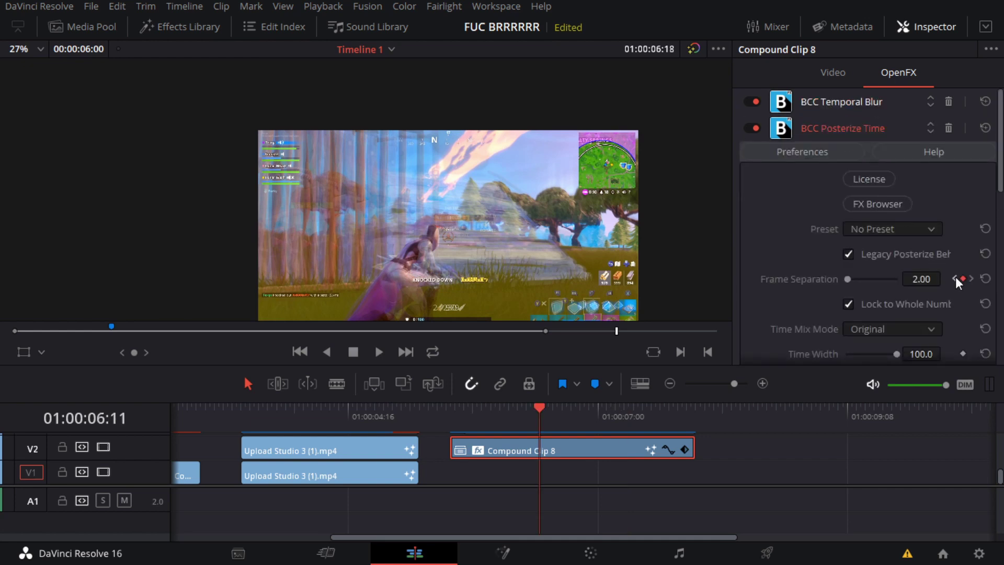
Compare the settings of BCC Temporal Blur and BCC Posterize Time on Compound Clip 8, leaving BCC Posterize Time expanded
{"action": "left_click", "coordinate": [848, 100]}
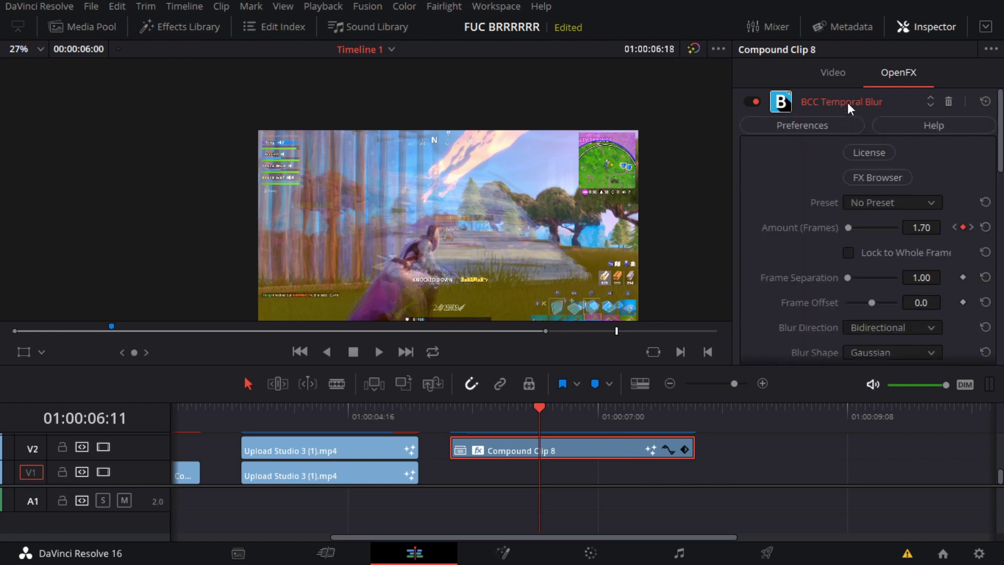
{"action": "left_click", "coordinate": [847, 102]}
{"action": "left_click", "coordinate": [840, 133]}
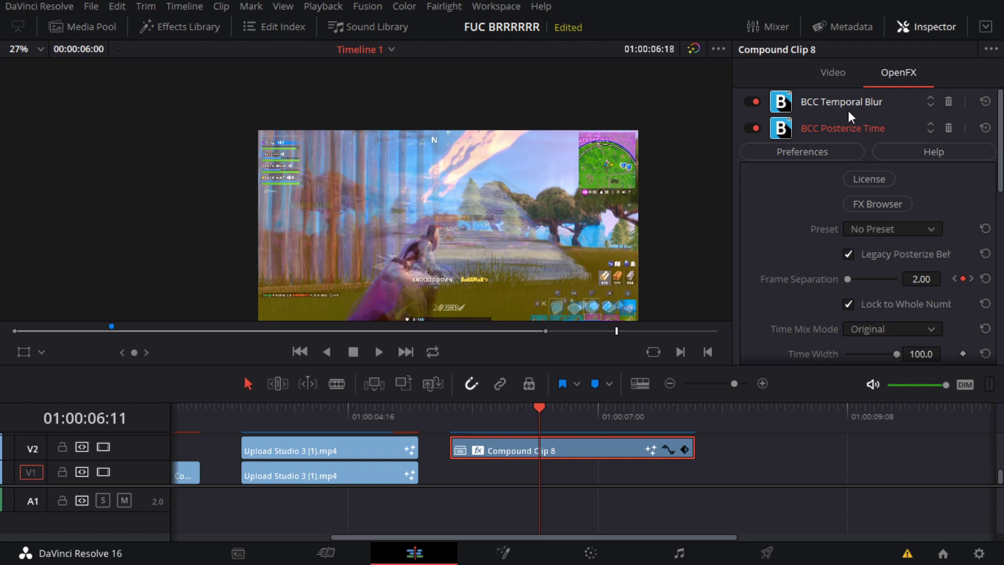
{"action": "key", "text": "Delete"}
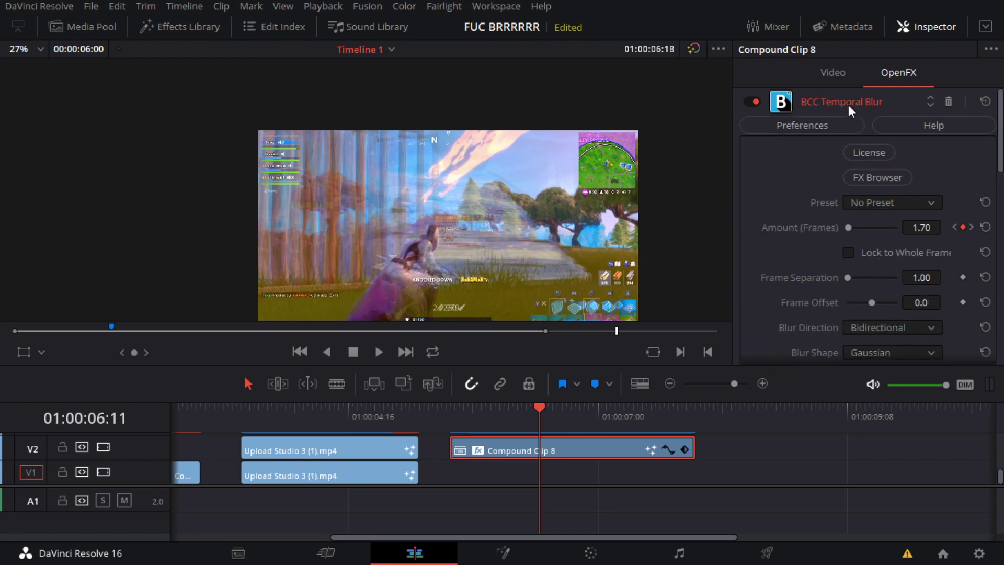
{"action": "left_click", "coordinate": [848, 104]}
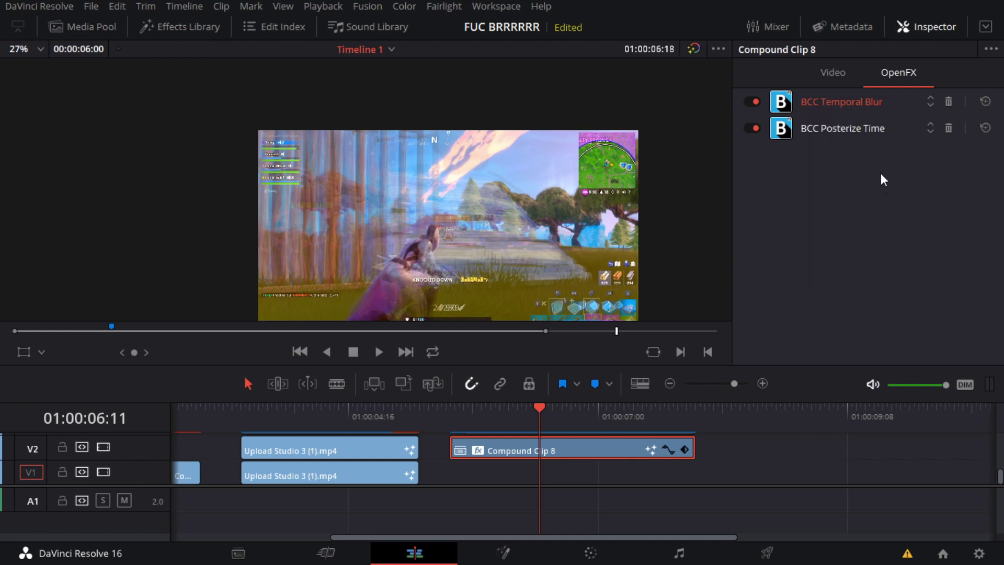
{"action": "left_click", "coordinate": [848, 131]}
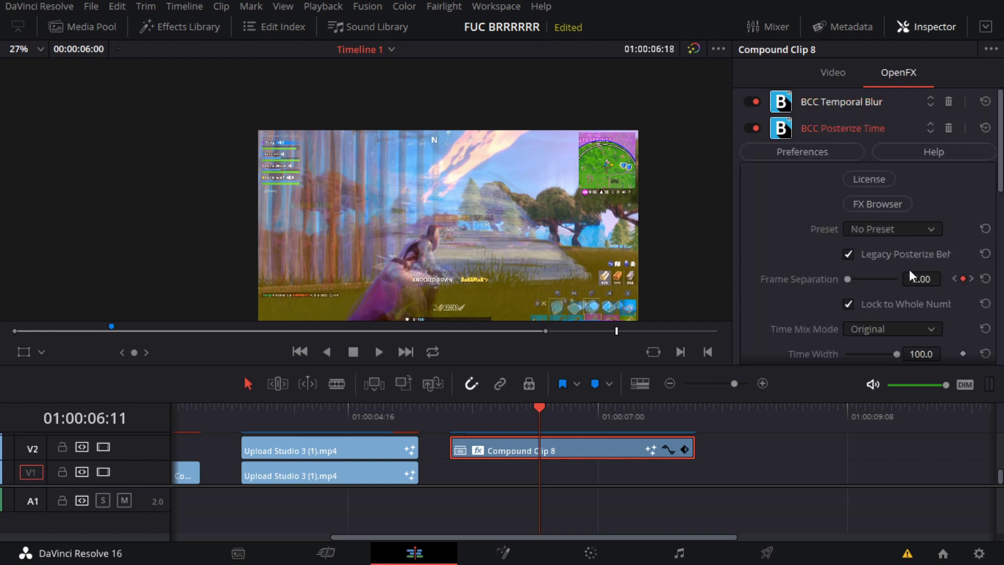